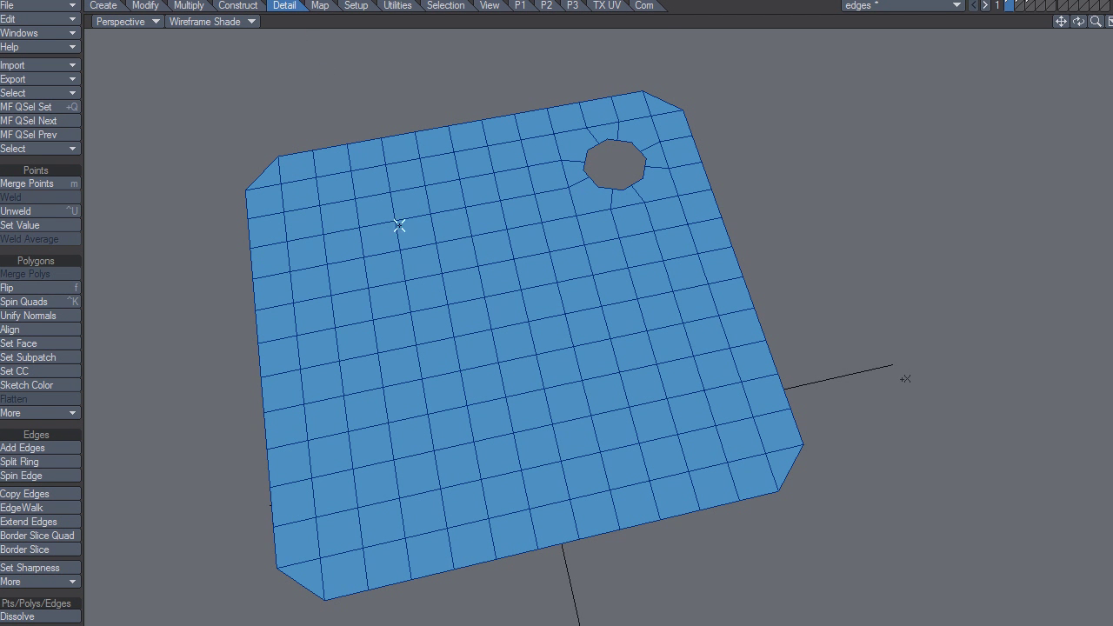
Select four neighbouring quads in the plate's third row from the upper edge and divide them lengthwise with Split Ring
alt+drag(631, 275, 556, 240)
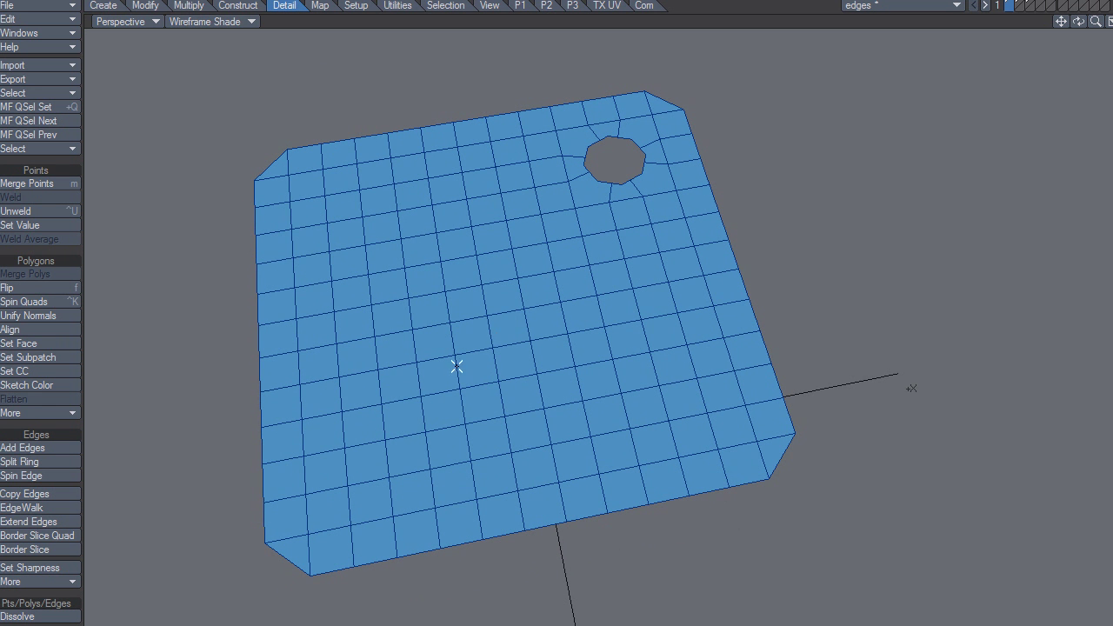
drag(352, 213, 468, 181)
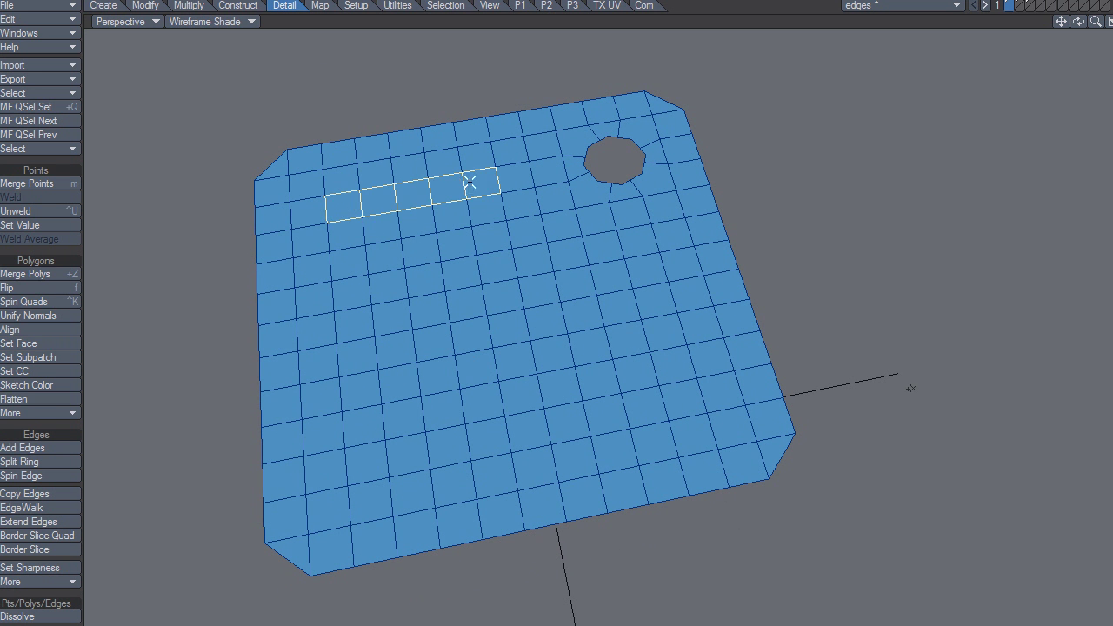
click(490, 177)
click(65, 464)
key(slash)
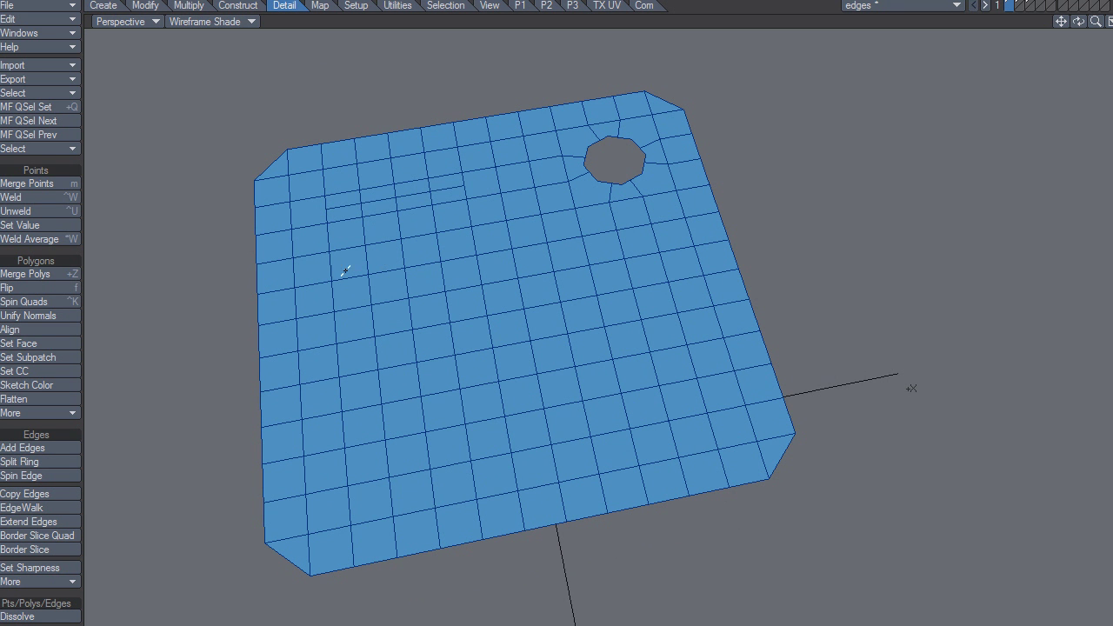
Select the four quads two rows below the first split and divide them lengthwise with Cut at a value of 0.5
key(space)
key(slash)
drag(344, 274, 455, 242)
key(shift+u)
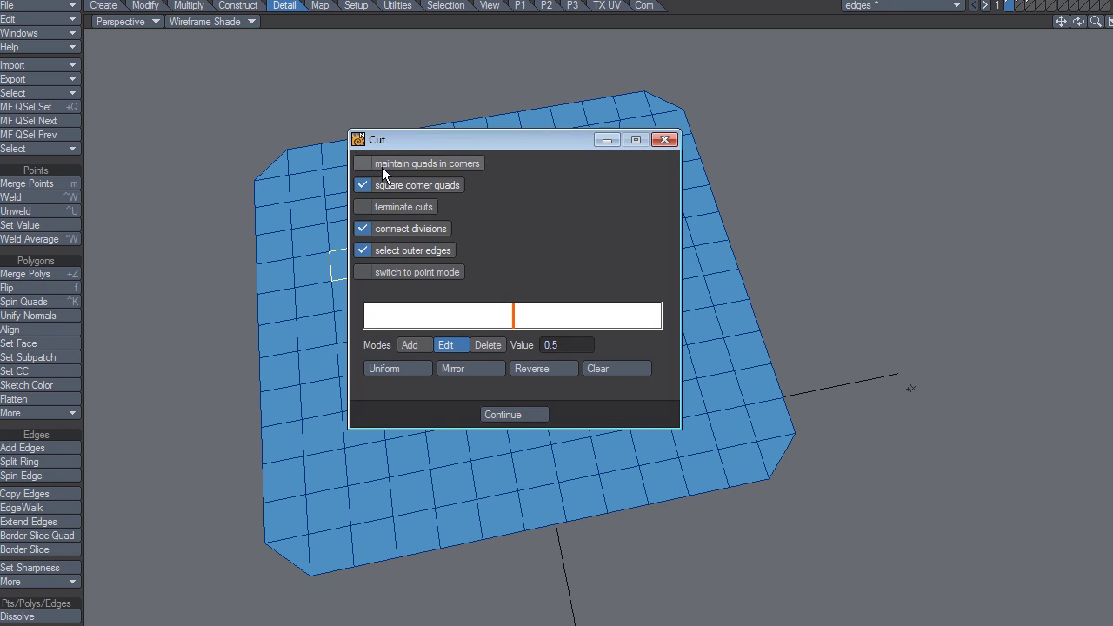
click(493, 415)
key(slash)
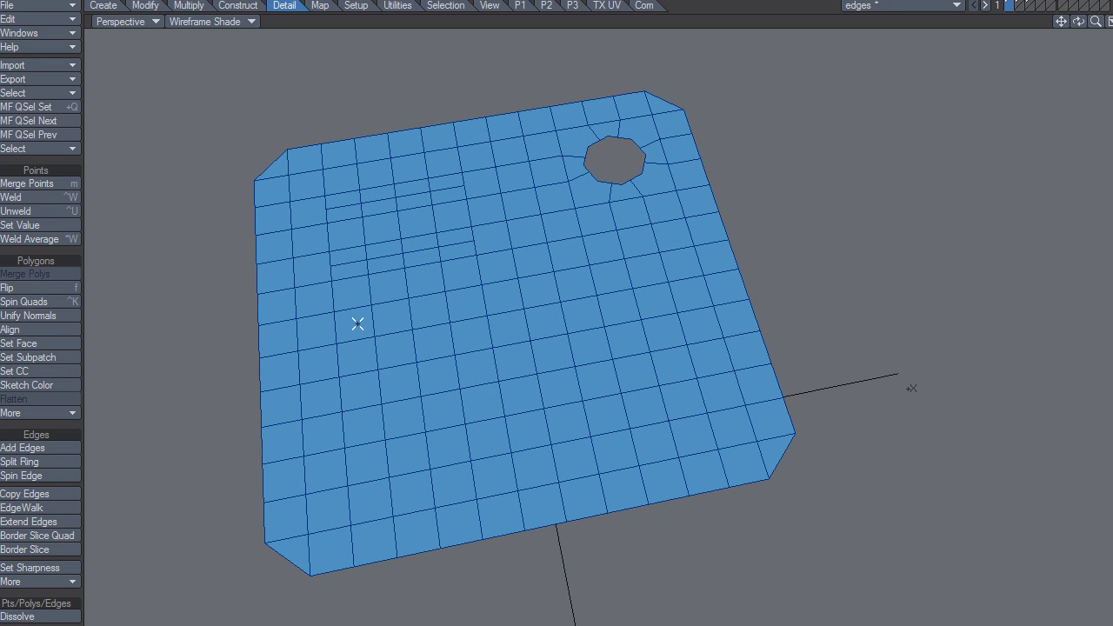
Select the four quads two rows below the second split and divide them lengthwise with Connect
drag(354, 324, 461, 310)
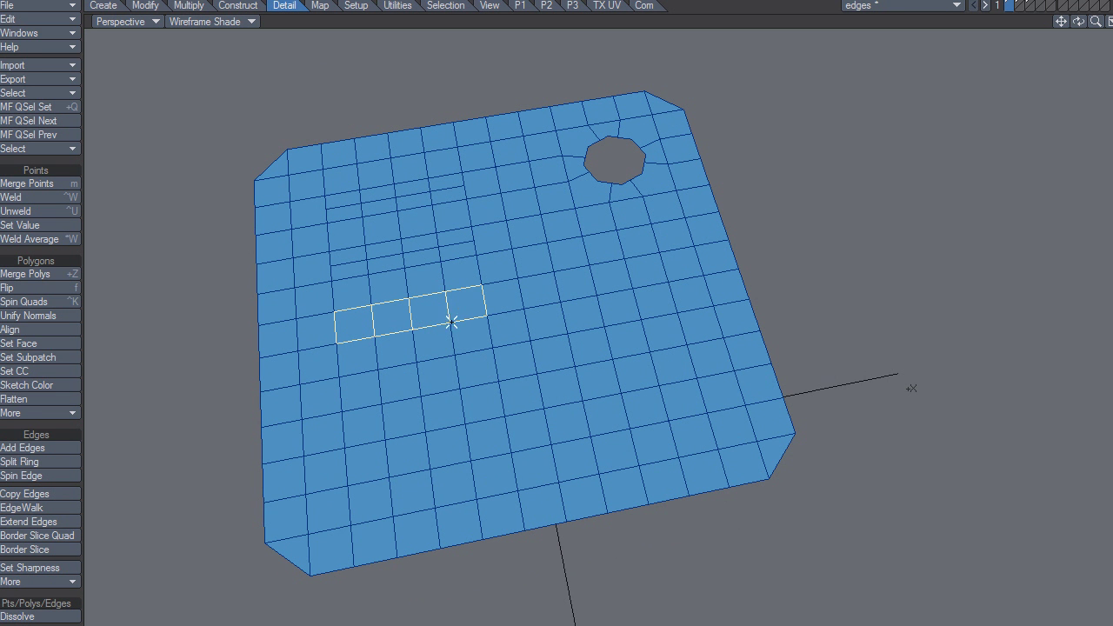
click(238, 6)
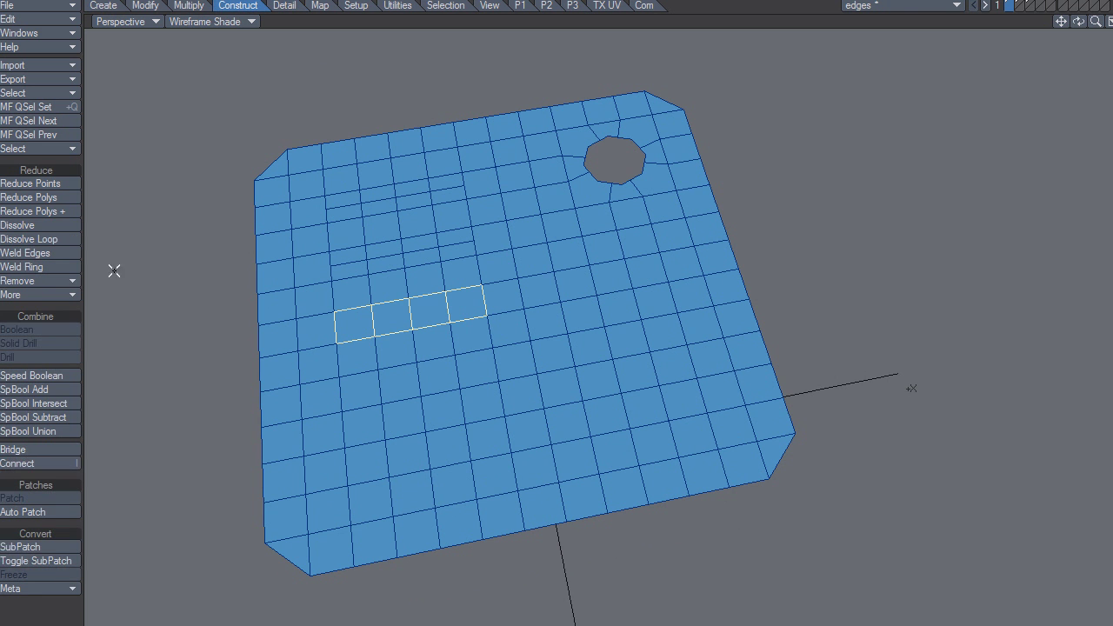
click(69, 462)
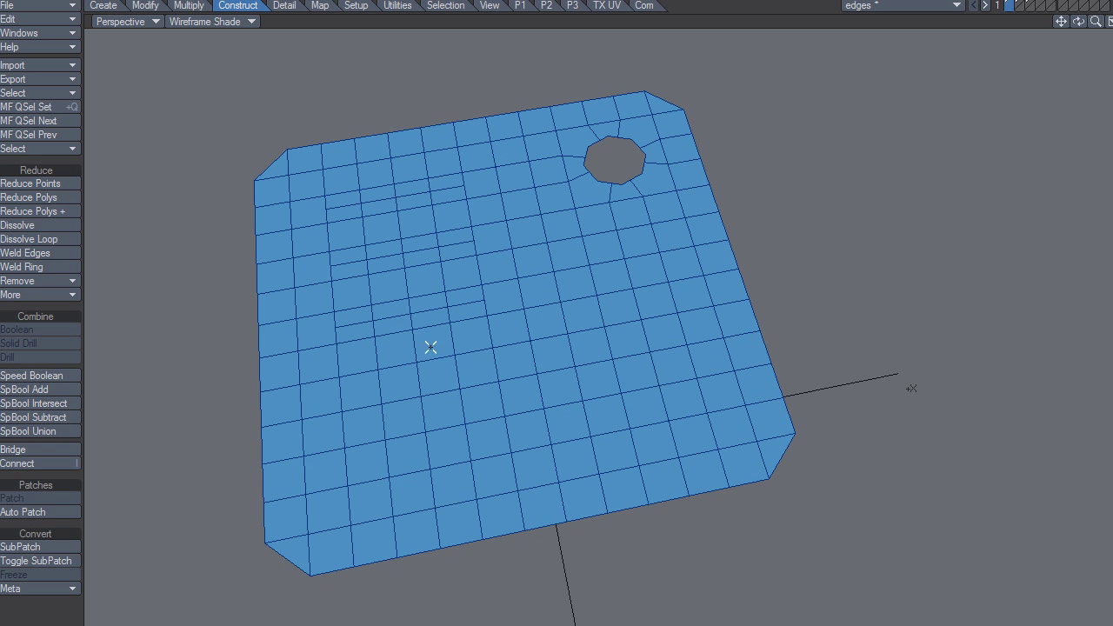
alt+drag(430, 348, 484, 347)
key(space)
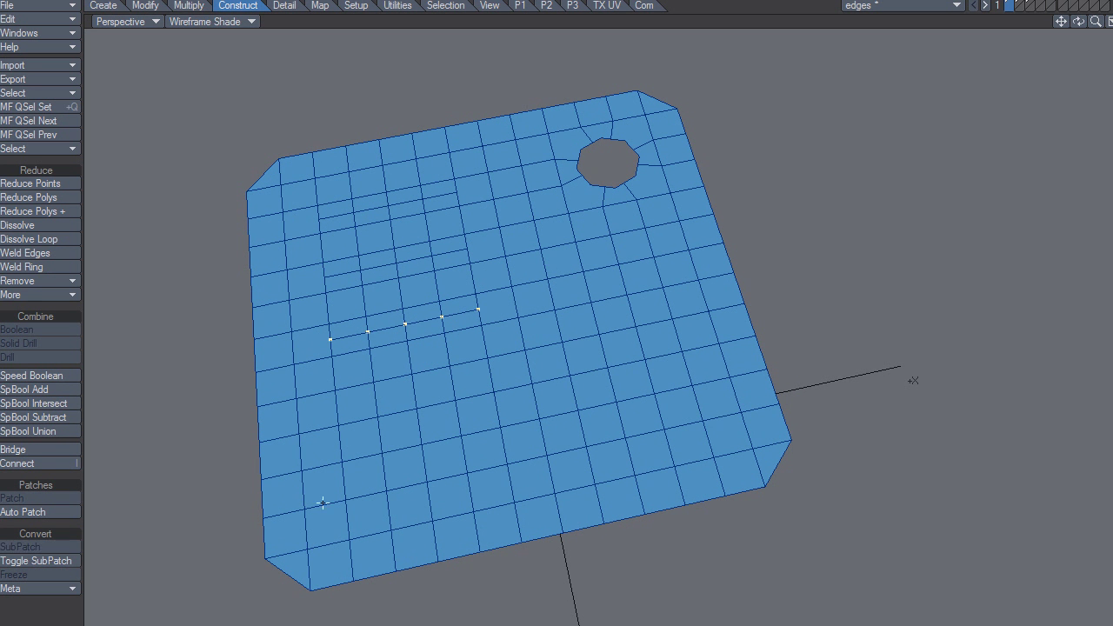
Select two diagonally opposite points of a quad near the plate's centre and join them with Connect
key(space)
key(space)
click(553, 308)
click(54, 465)
key(slash)
Connect two adjacent edges of a quad below the diagonal to cut its corner, and select the resulting polygons
drag(569, 392, 597, 415)
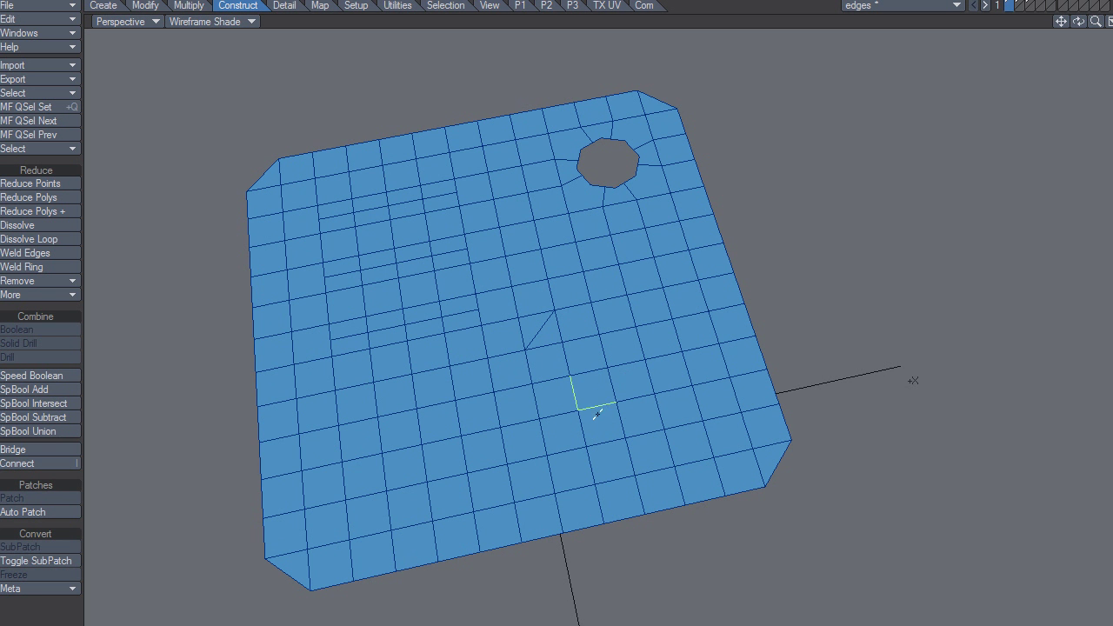
click(71, 463)
click(585, 400)
alt+drag(630, 403, 628, 397)
alt+drag(558, 412, 546, 411)
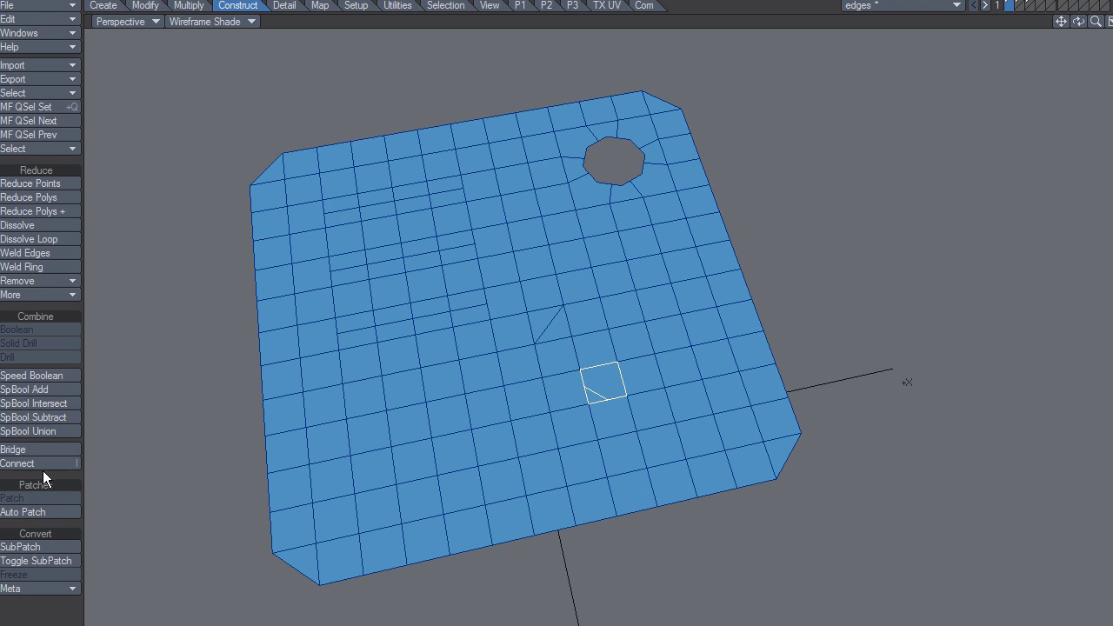
Try Fix 3-5 on the selected corner-cut polygons and undo it
click(284, 5)
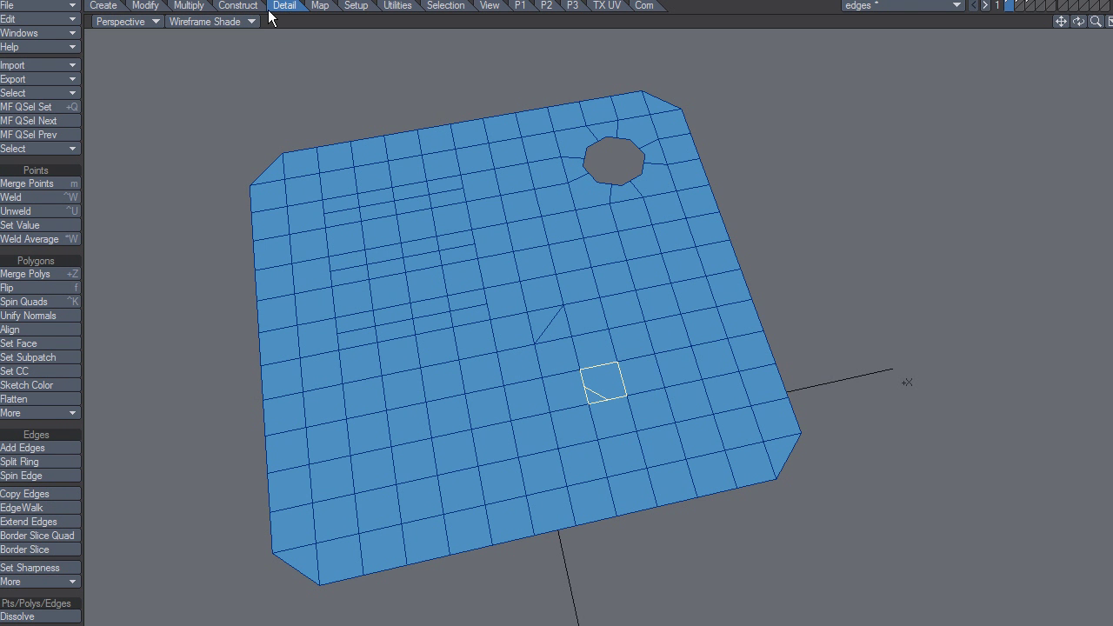
click(57, 415)
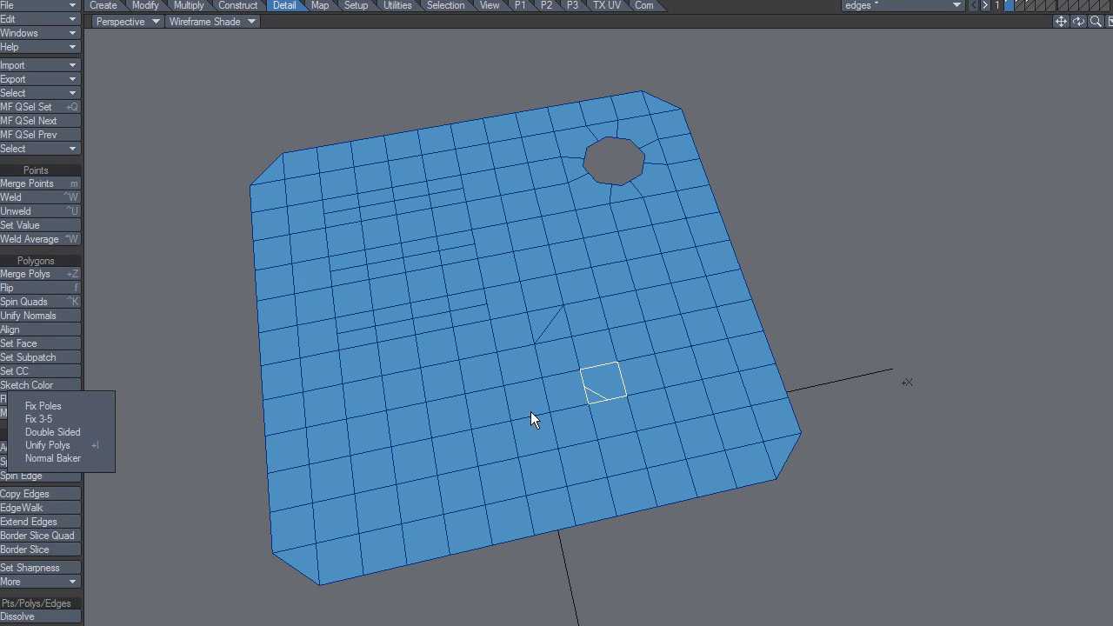
click(50, 421)
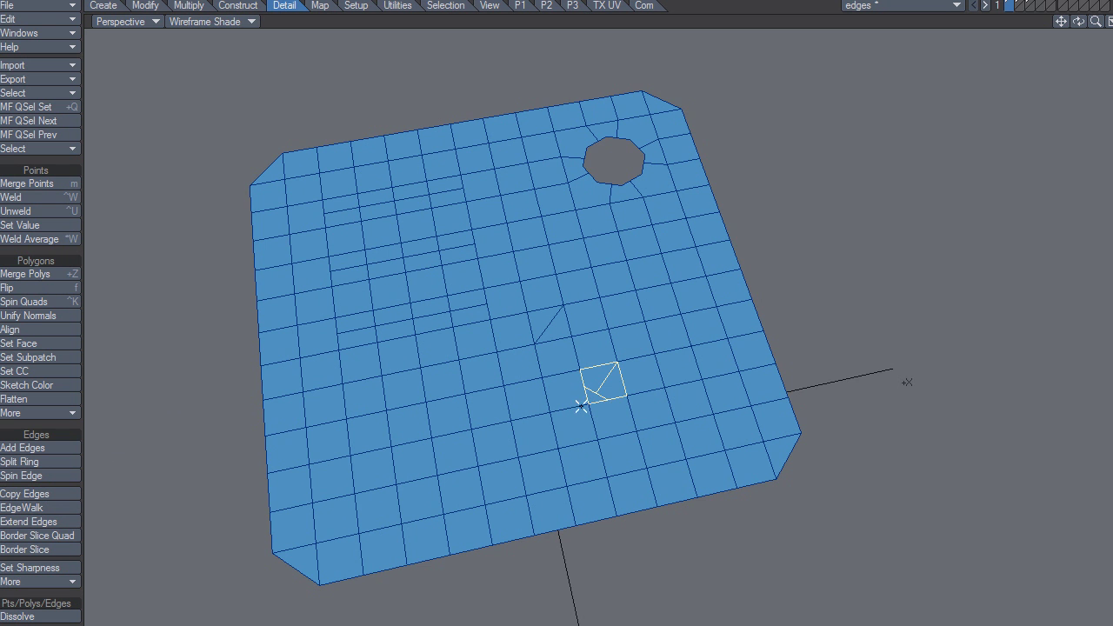
key(ctrl+z)
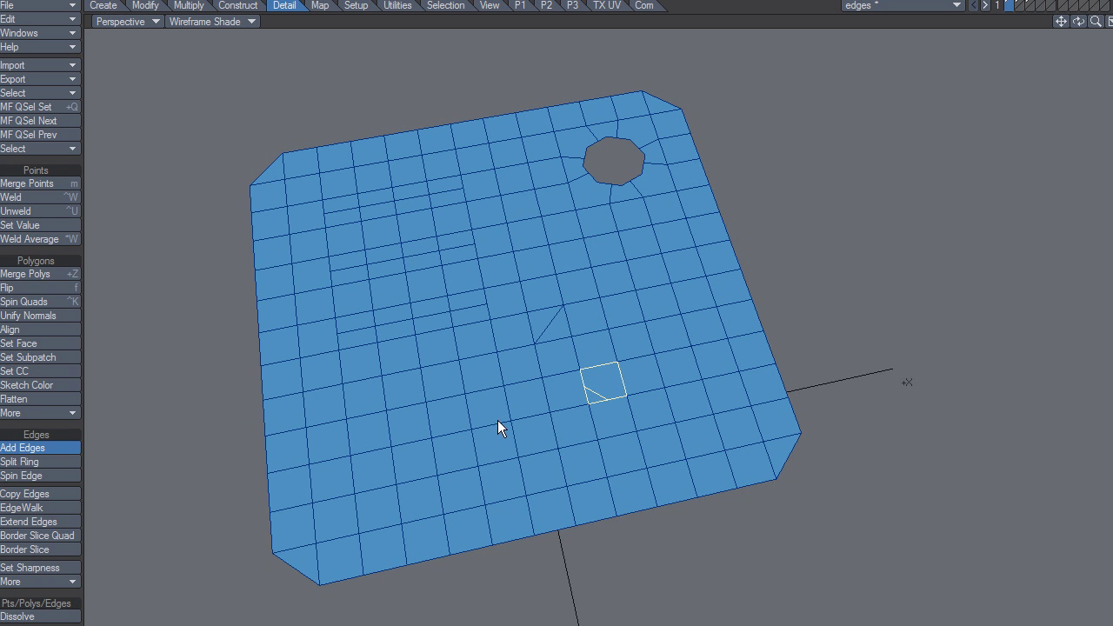
Try Add Edges without and with Grid Snap, linking the quad's opposite corner to the corner cut's 50% position
key(n)
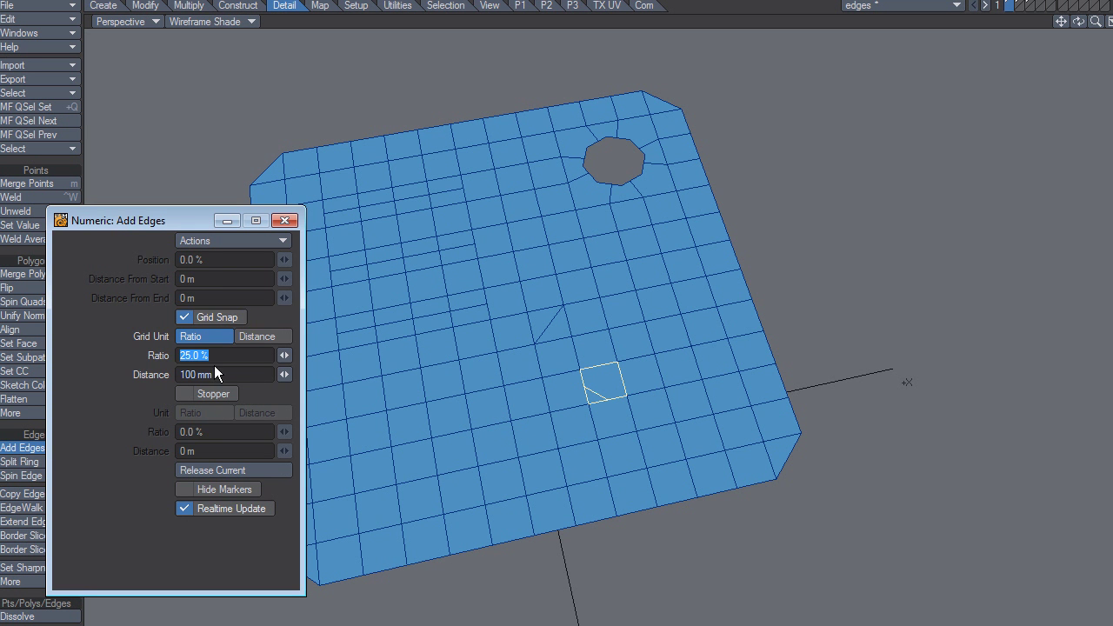
click(198, 320)
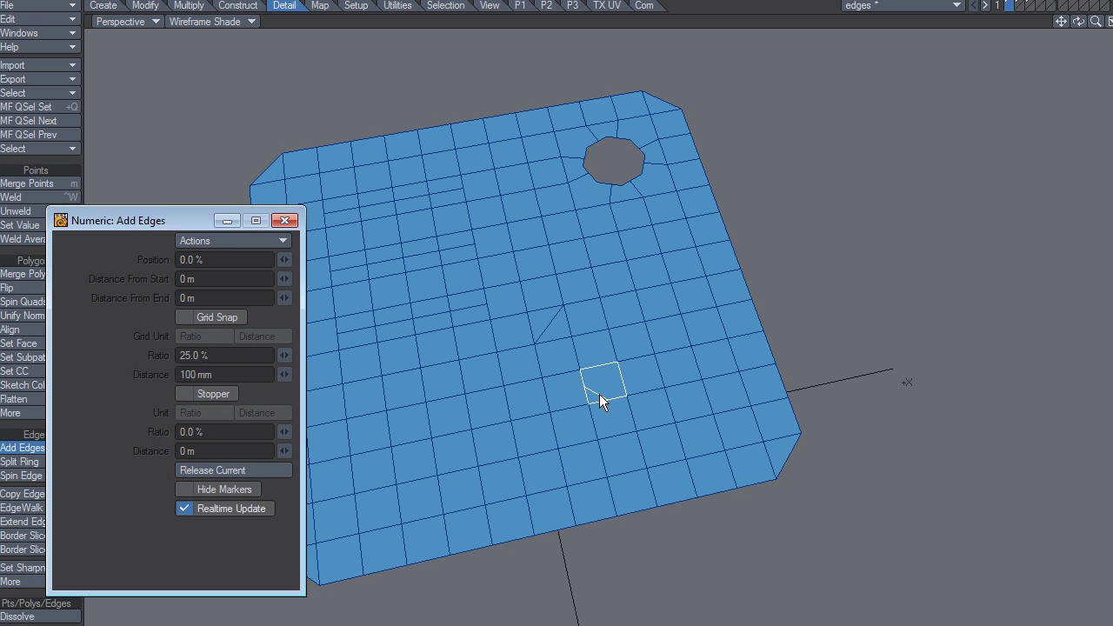
drag(599, 394, 618, 356)
mouse_move(601, 394)
mouse_down()
mouse_move(582, 389)
mouse_move(594, 400)
mouse_up()
click(218, 321)
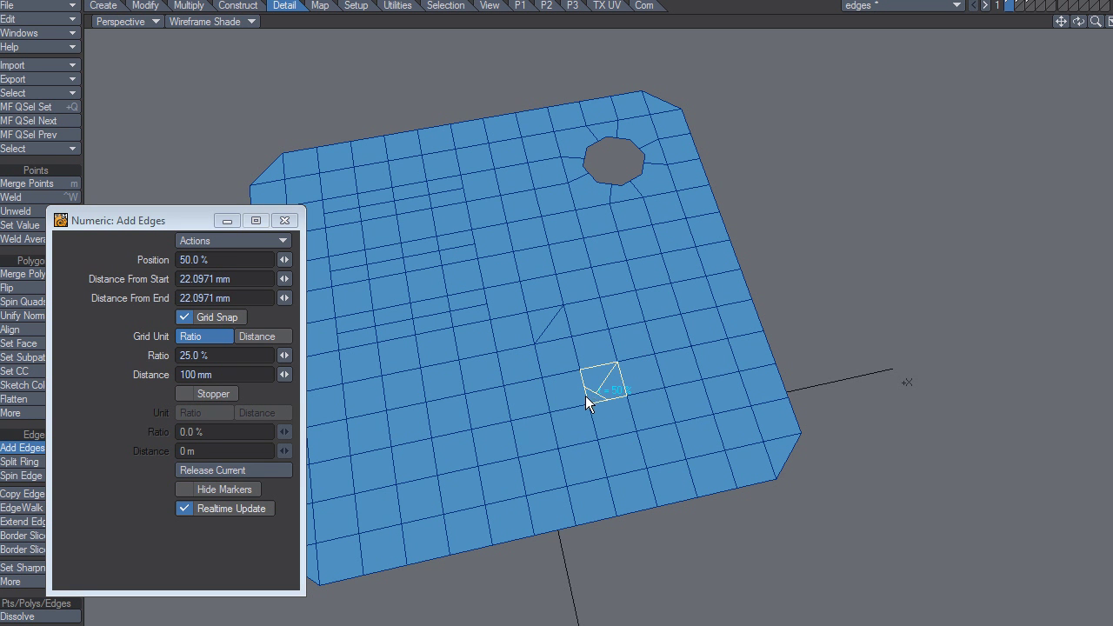
drag(623, 393, 600, 393)
click(285, 220)
key(space)
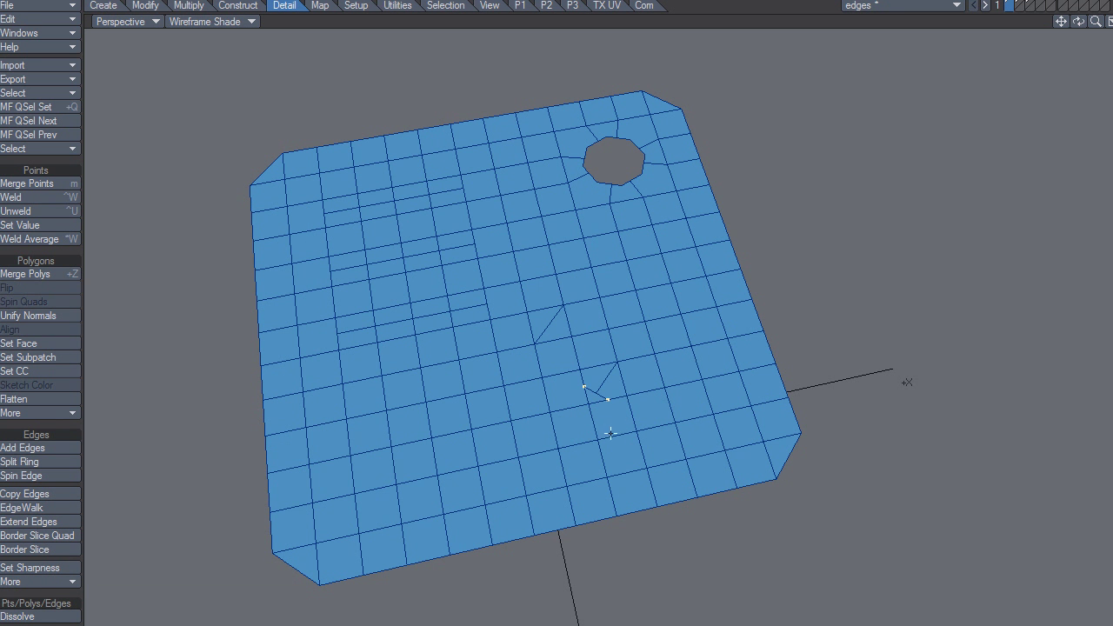
Reselect the corner-cut polygons and add an edge from the opposite corner to the midpoint of the corner cut
click(605, 399)
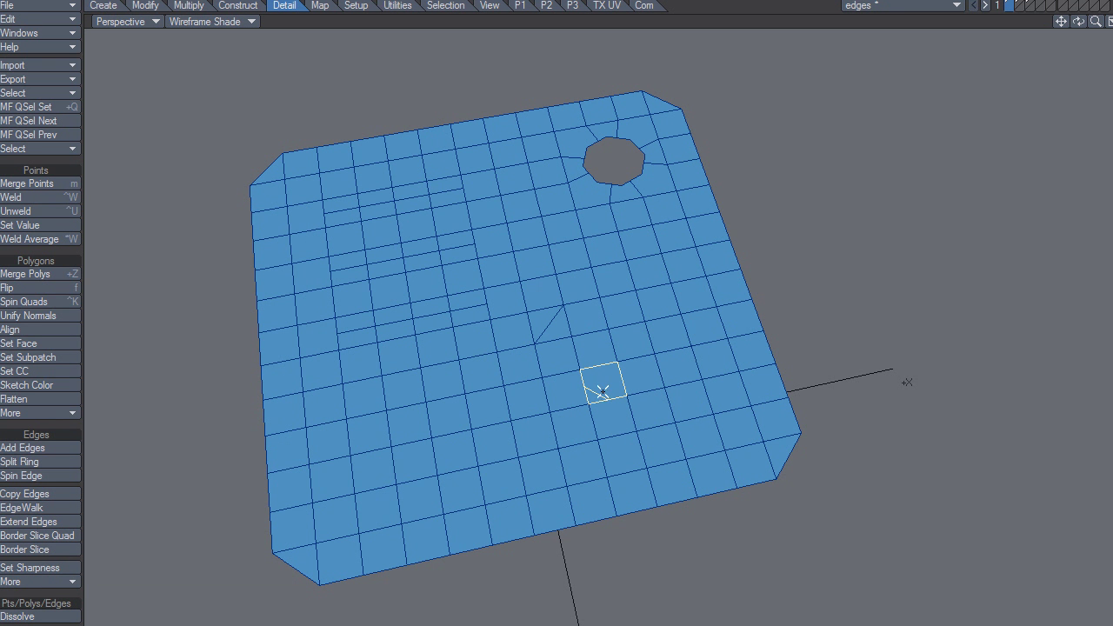
click(602, 391)
click(599, 388)
click(599, 393)
click(599, 389)
click(66, 447)
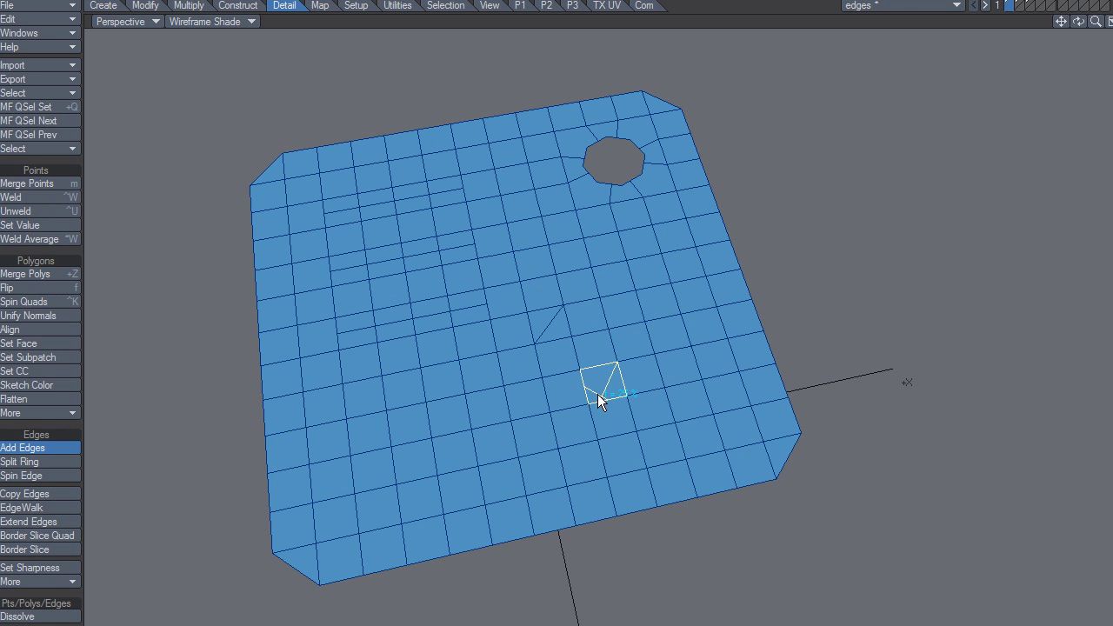
key(space)
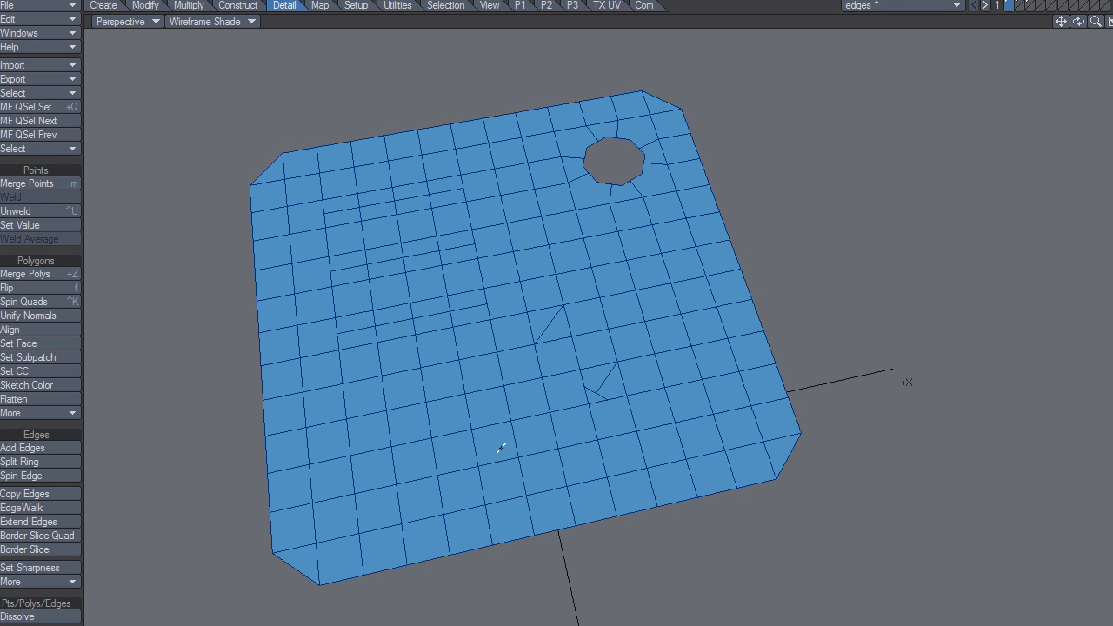
Try dissolving the added diagonal edge, select the leftover point on the corner cut, and undo the dissolve
click(597, 384)
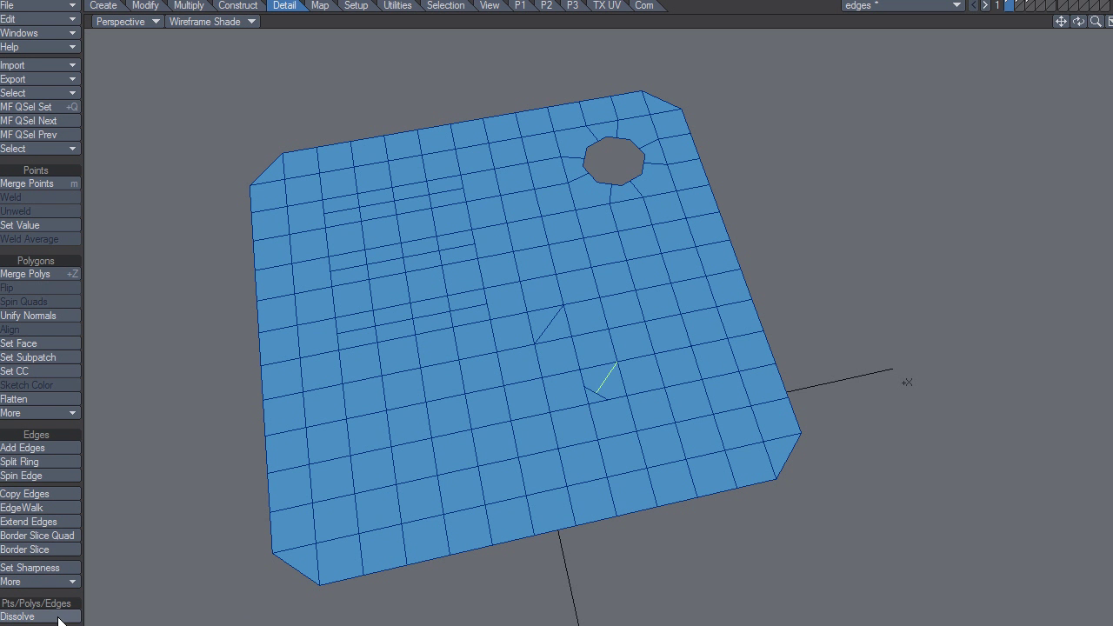
click(60, 618)
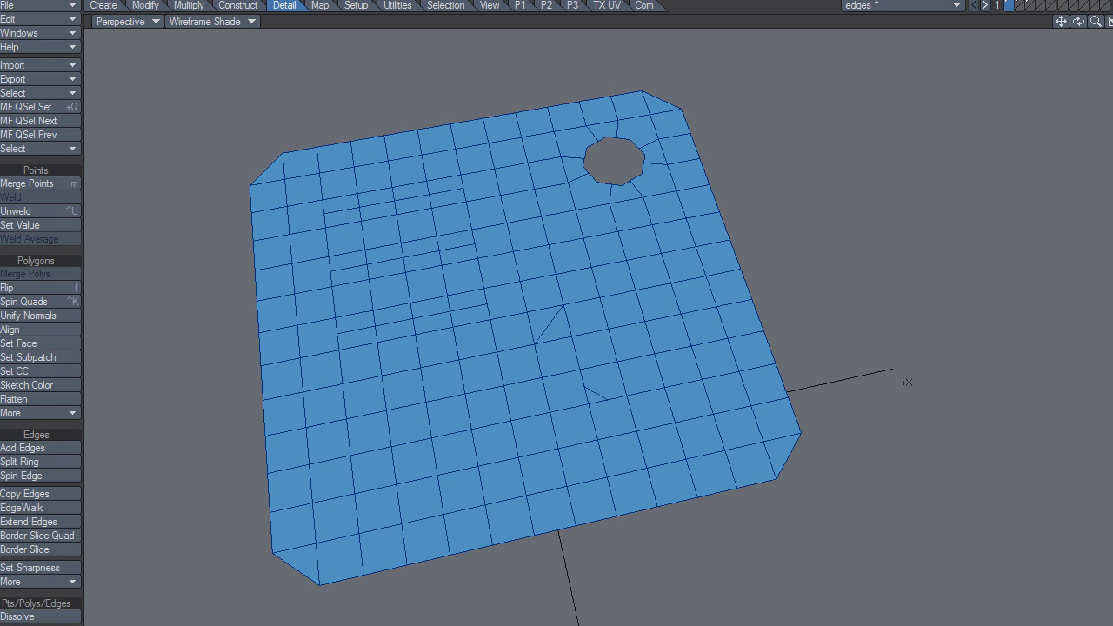
click(598, 393)
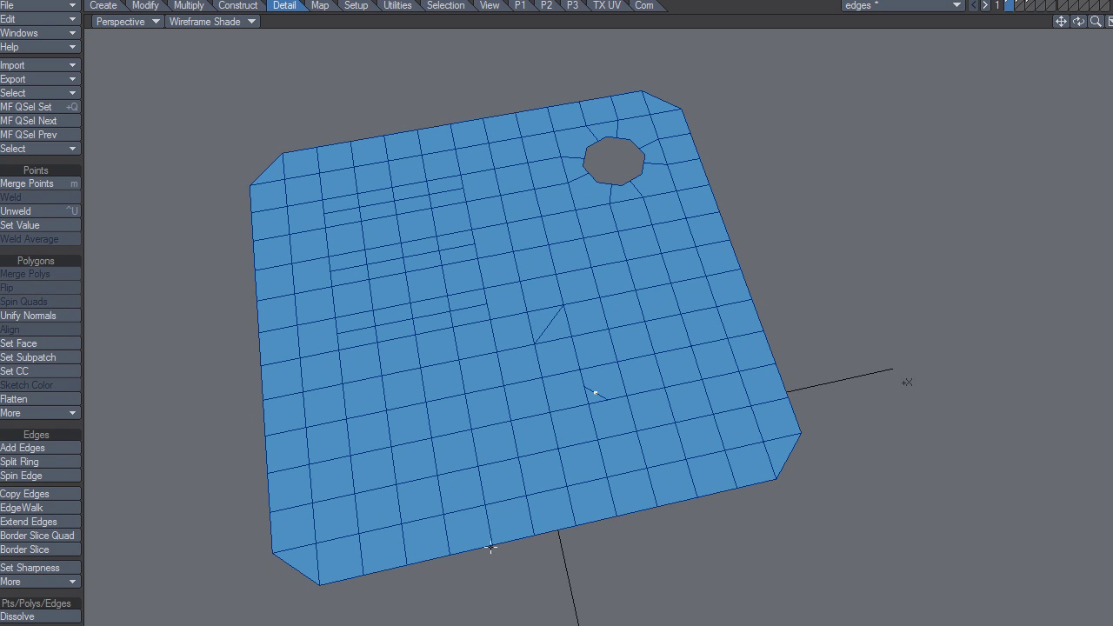
key(ctrl+z)
key(ctrl+z)
key(z)
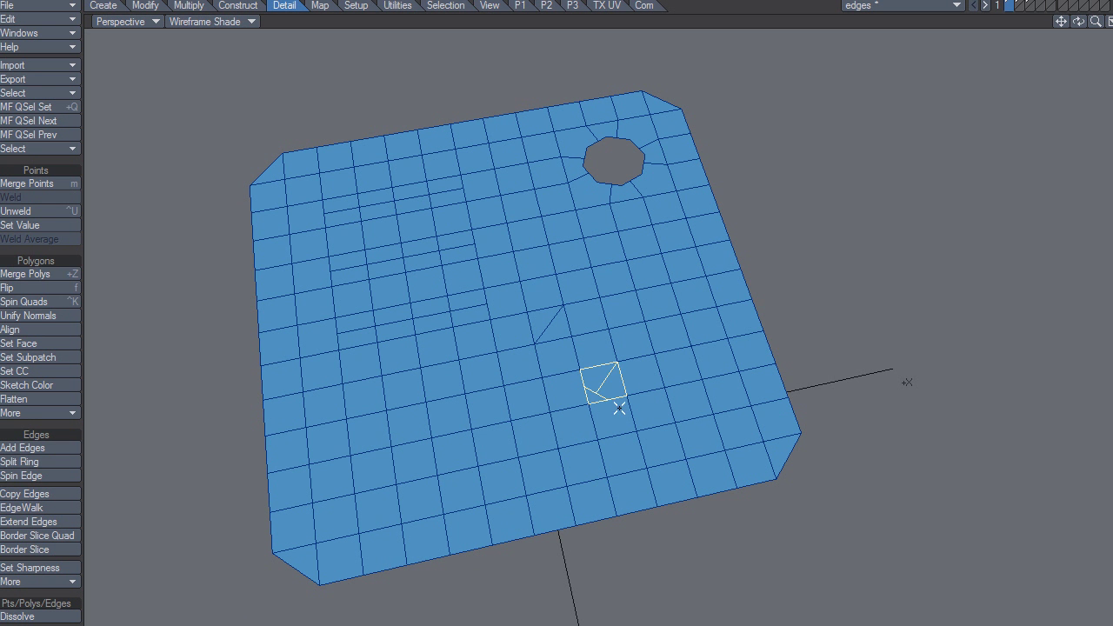
Delete the added diagonal edge with Remove Edges, and select the corner-cut quad's polygons to inspect the result
click(619, 393)
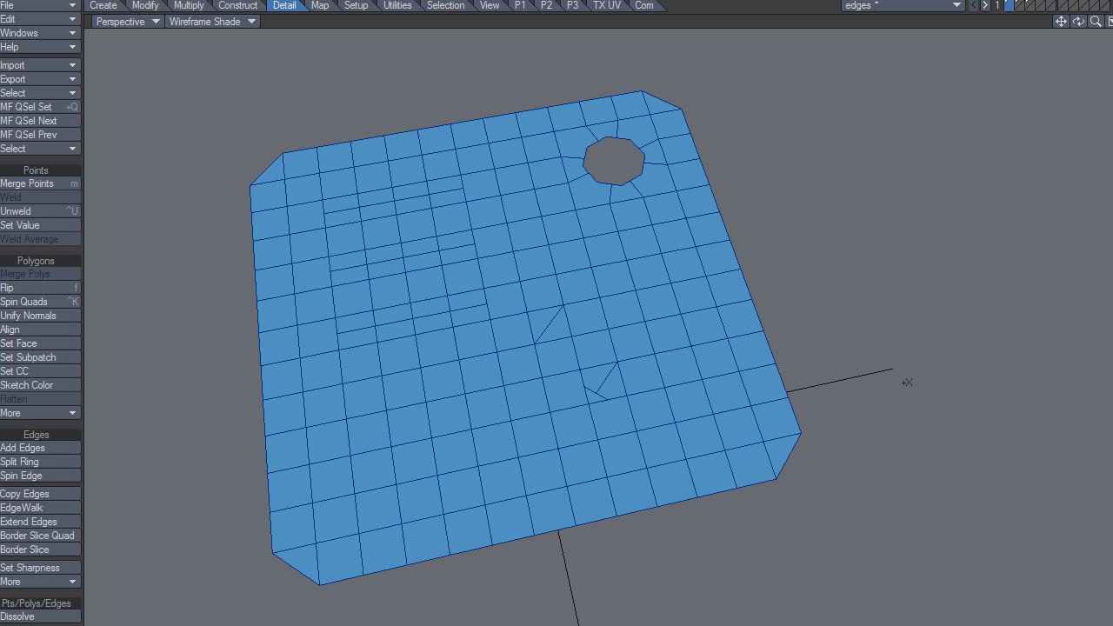
click(617, 374)
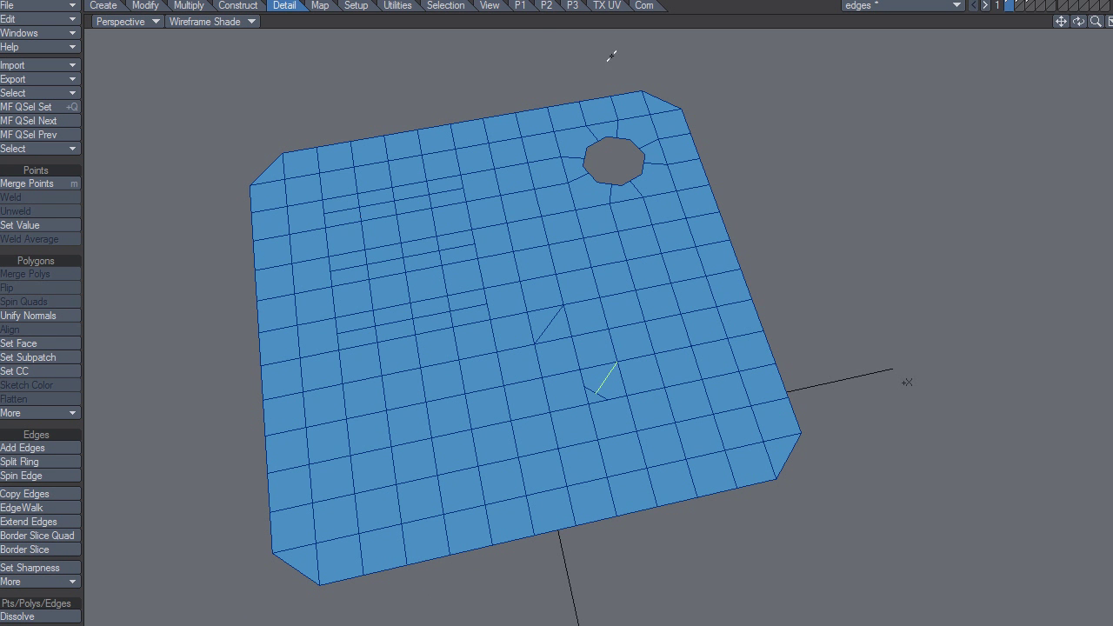
click(572, 5)
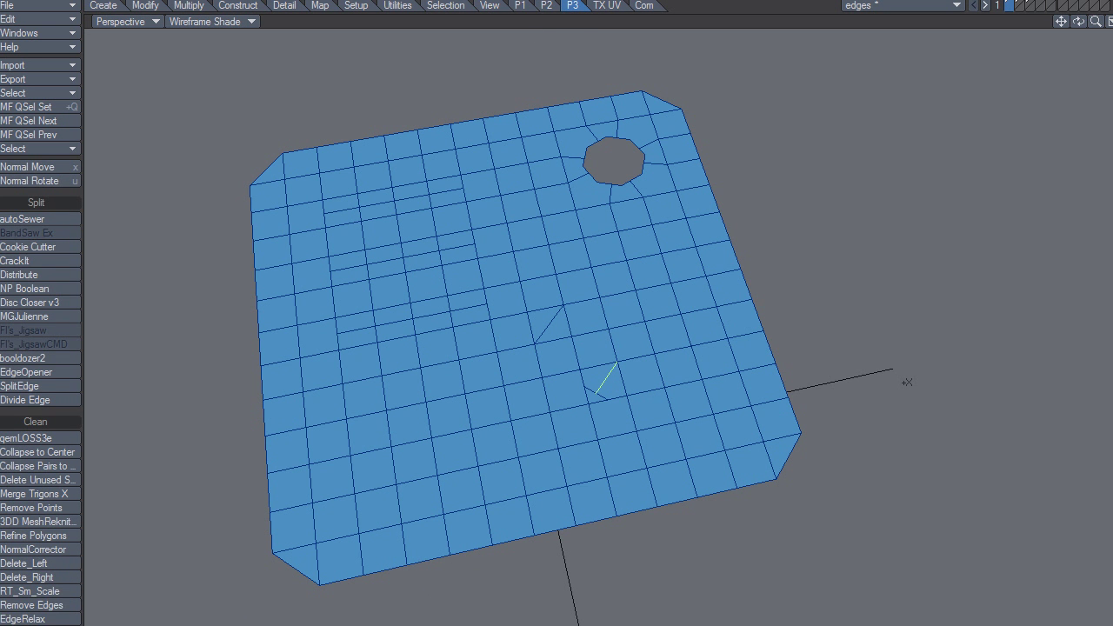
click(32, 619)
right_drag(615, 340, 660, 311)
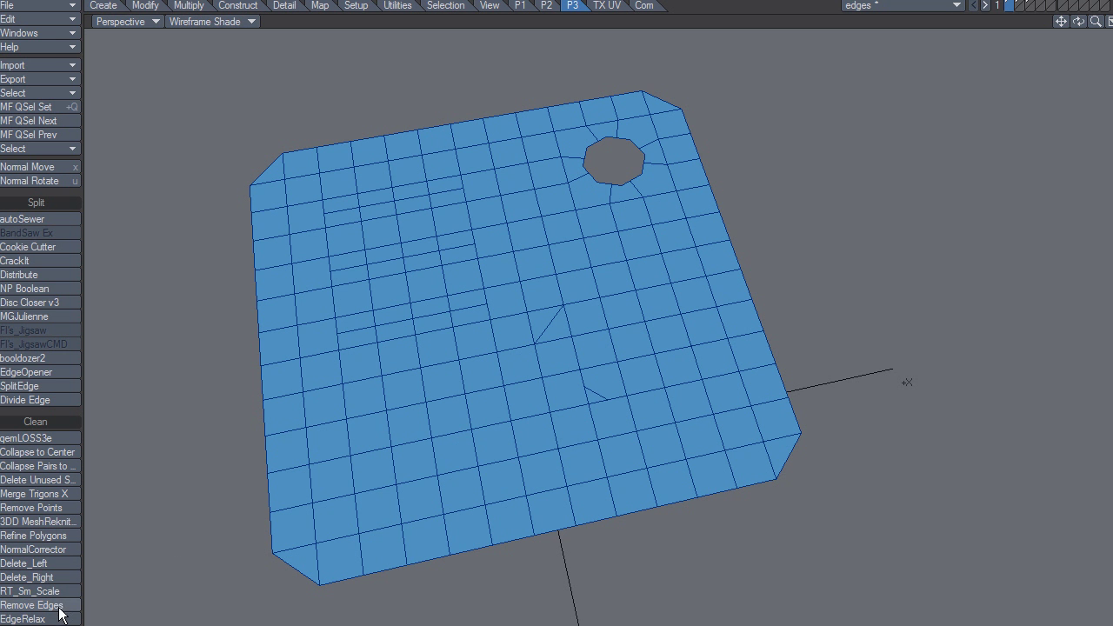
click(604, 393)
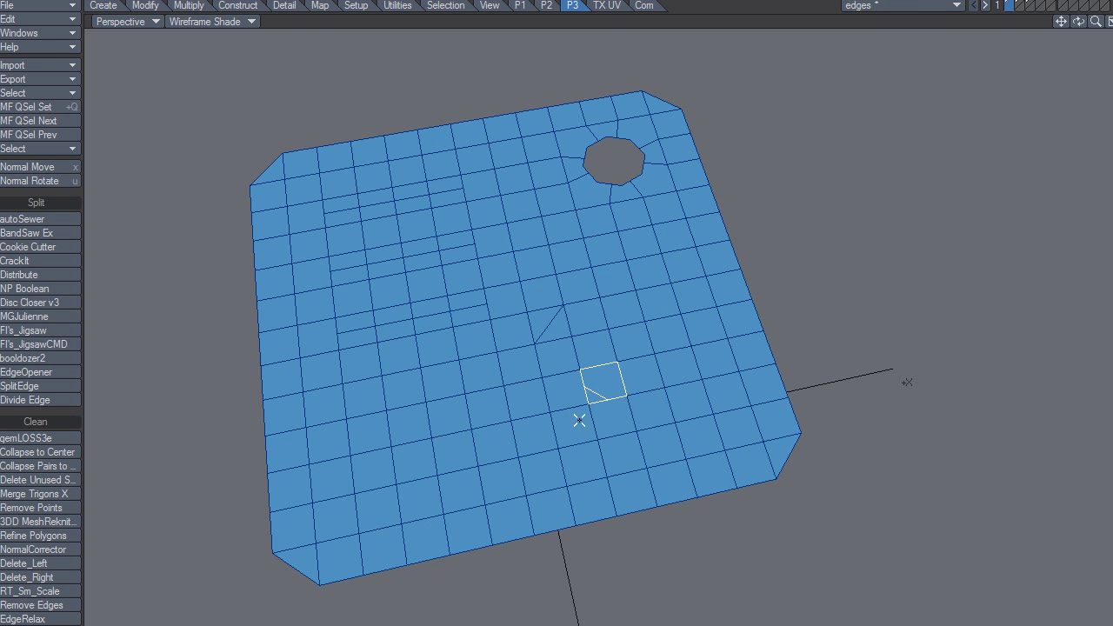
key(space)
alt+drag(553, 419, 573, 431)
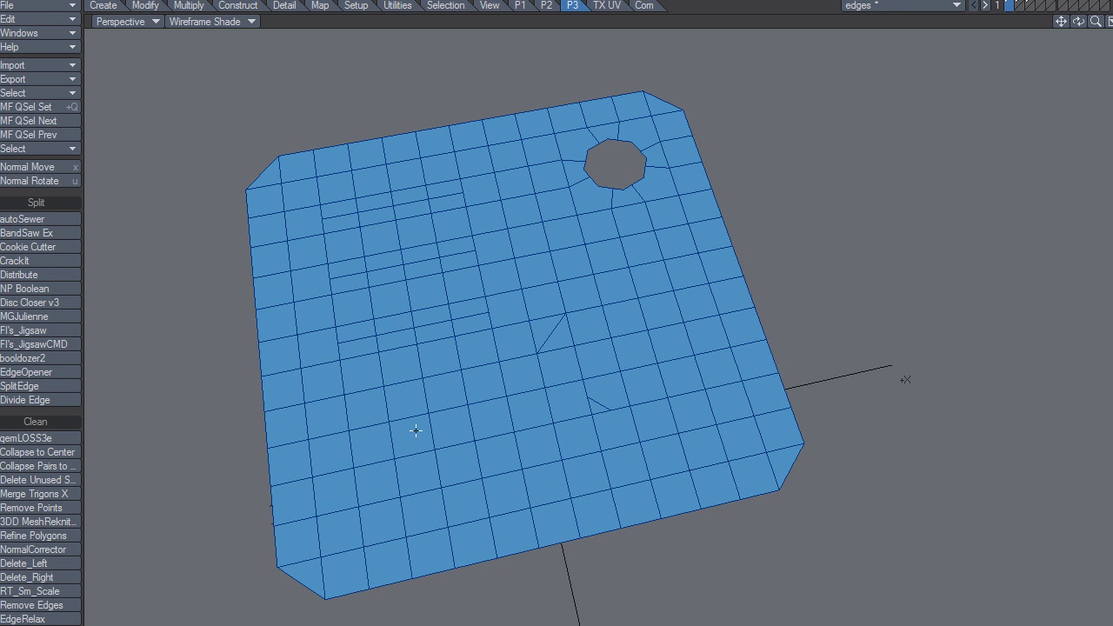
Switch to the second layer and show the Detail modelling tools
key(2)
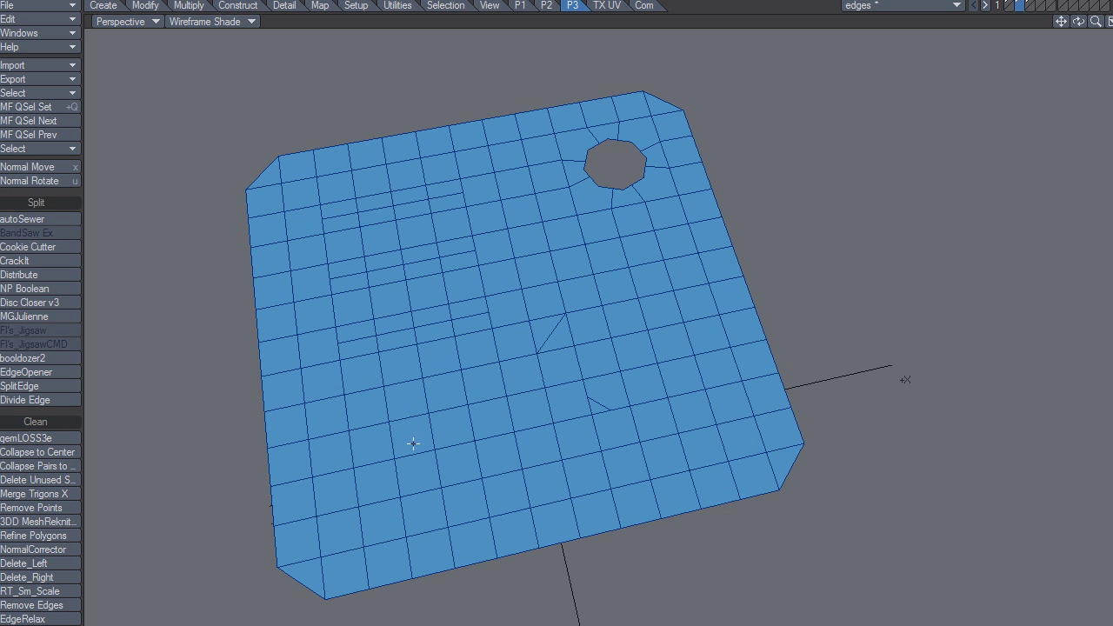
key(u)
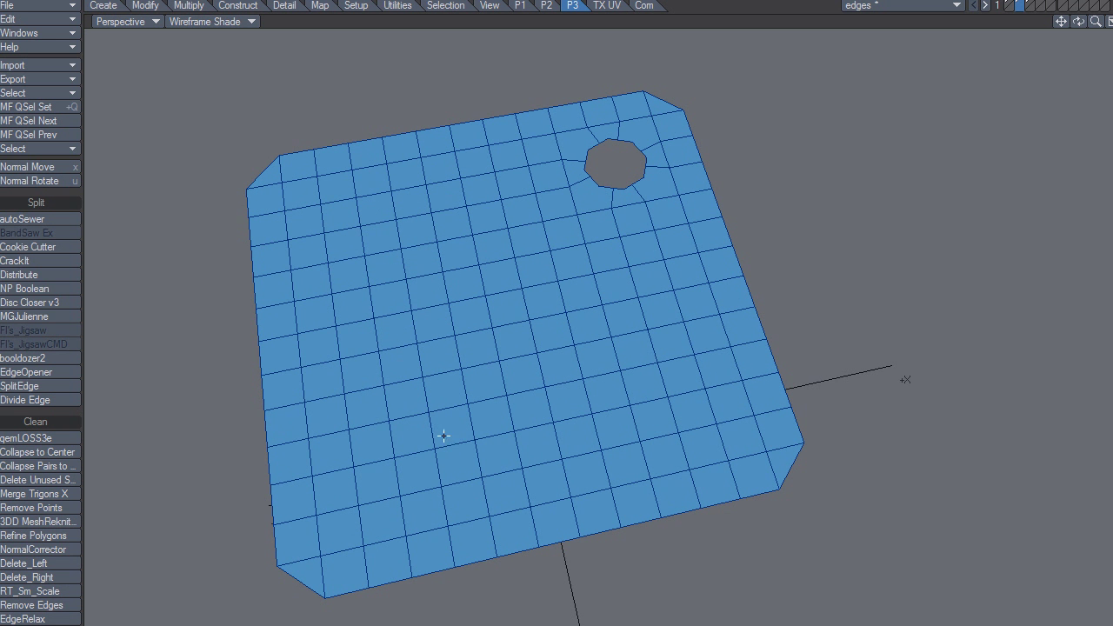
click(284, 5)
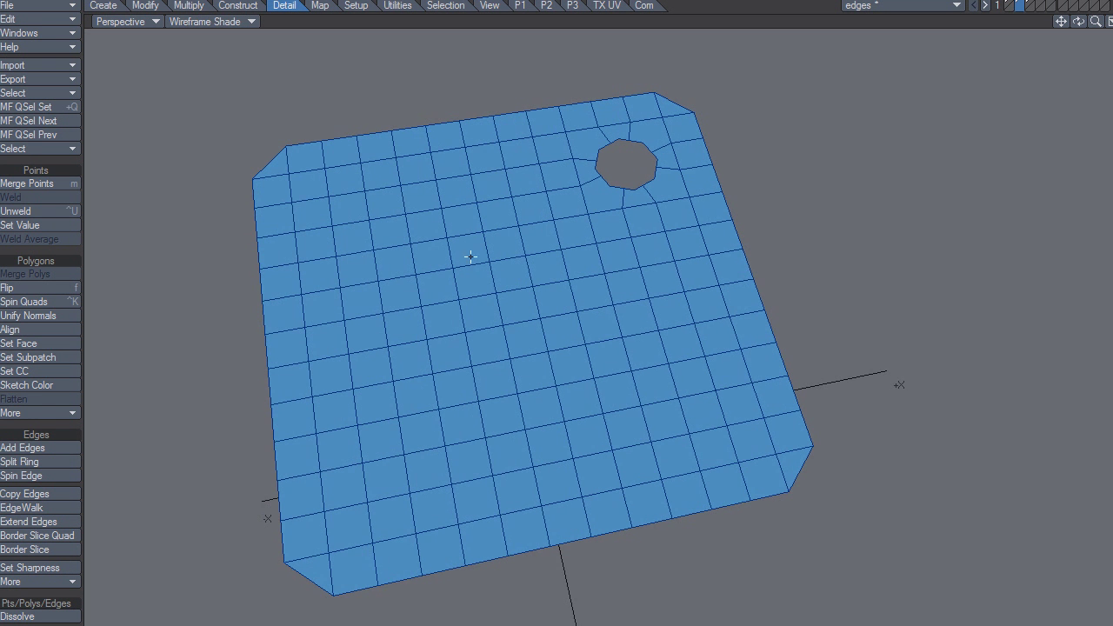
Select one polygon in the plate's upper-left area and cut a square border through its neighbouring polygons with Border Slice Quad
click(351, 249)
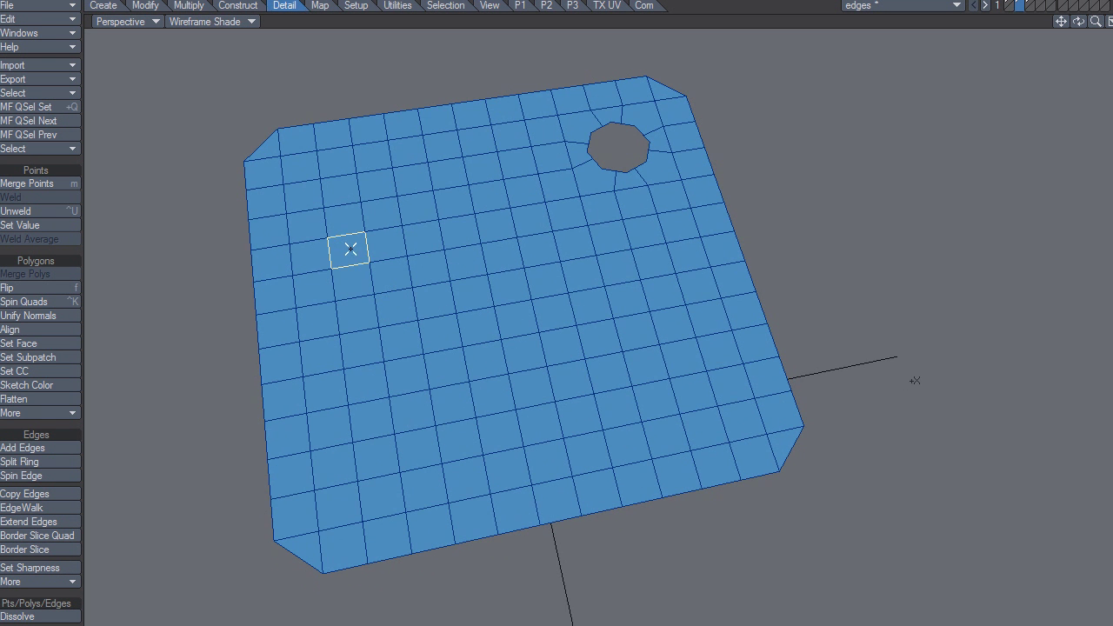
click(48, 534)
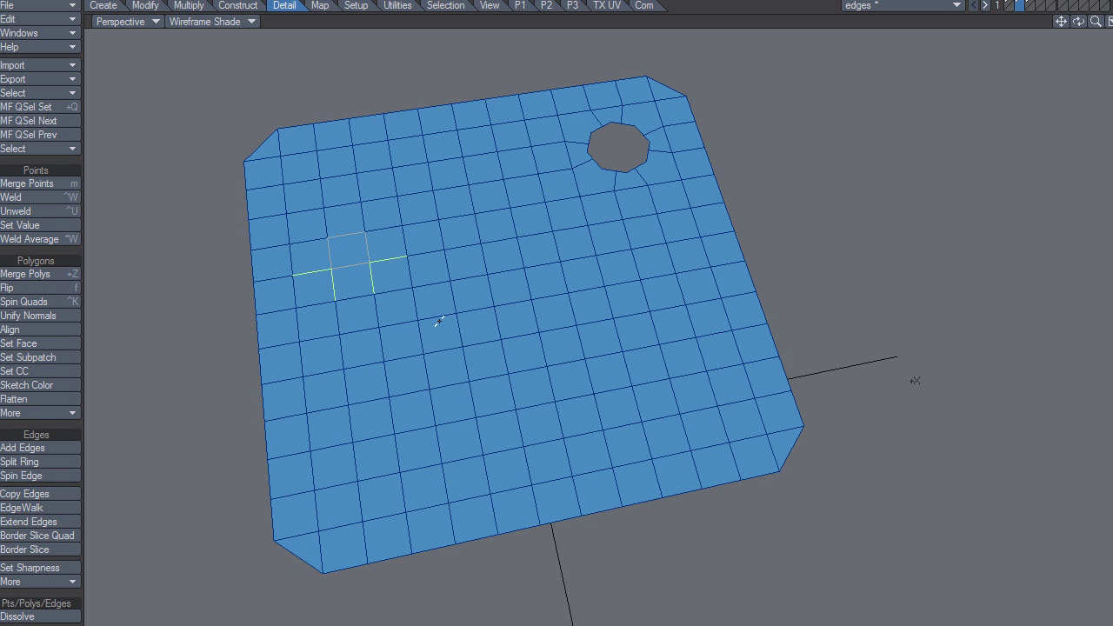
alt+drag(439, 322, 470, 353)
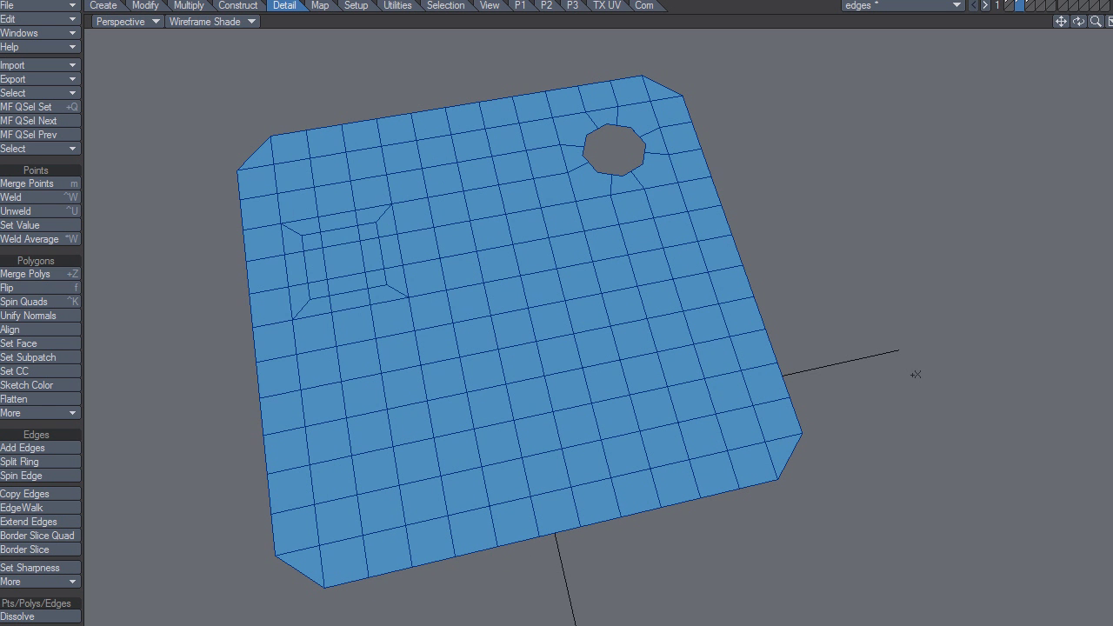
Select a 3×3 polygon block beside the first sliced area and apply Cut with maintain quads in corners enabled at 0.5
key(space)
key(space)
click(524, 257)
click(546, 266)
mouse_move(454, 240)
mouse_down()
mouse_move(481, 195)
mouse_move(517, 258)
mouse_move(467, 266)
mouse_up()
key(shift+u)
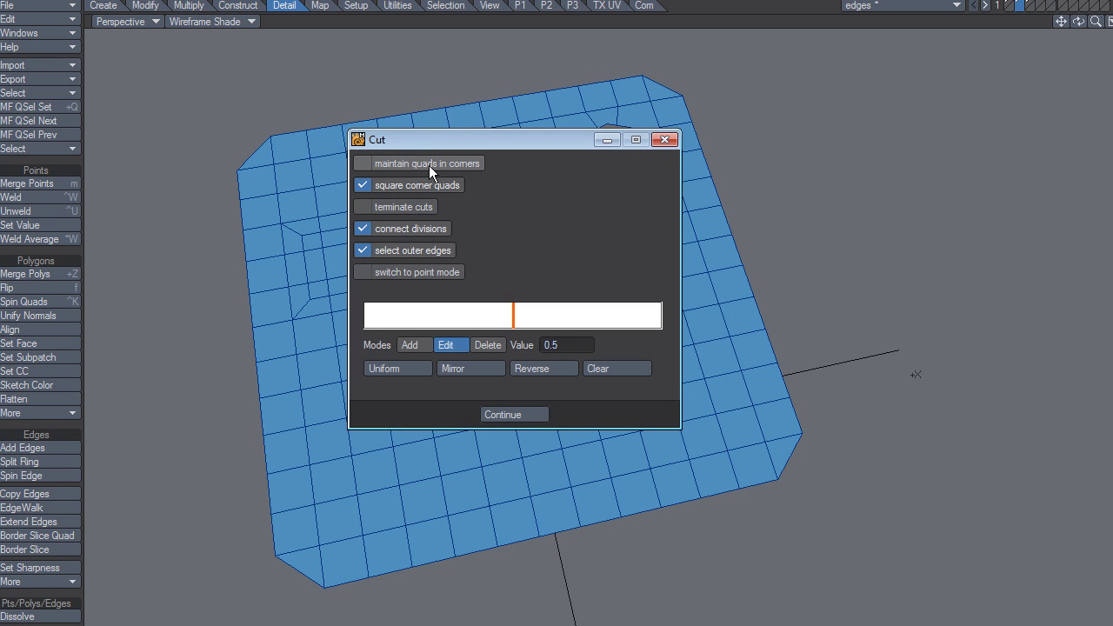
click(429, 164)
click(510, 415)
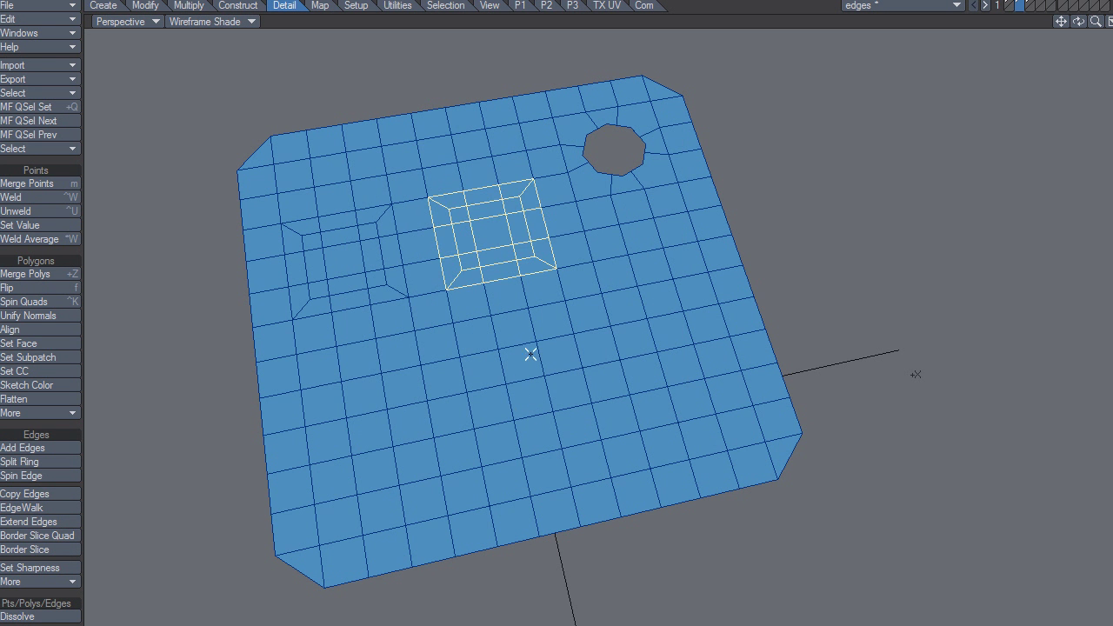
Clear the selection, select one polygon below the first square border, and cut around it with Border Slice
key(slash)
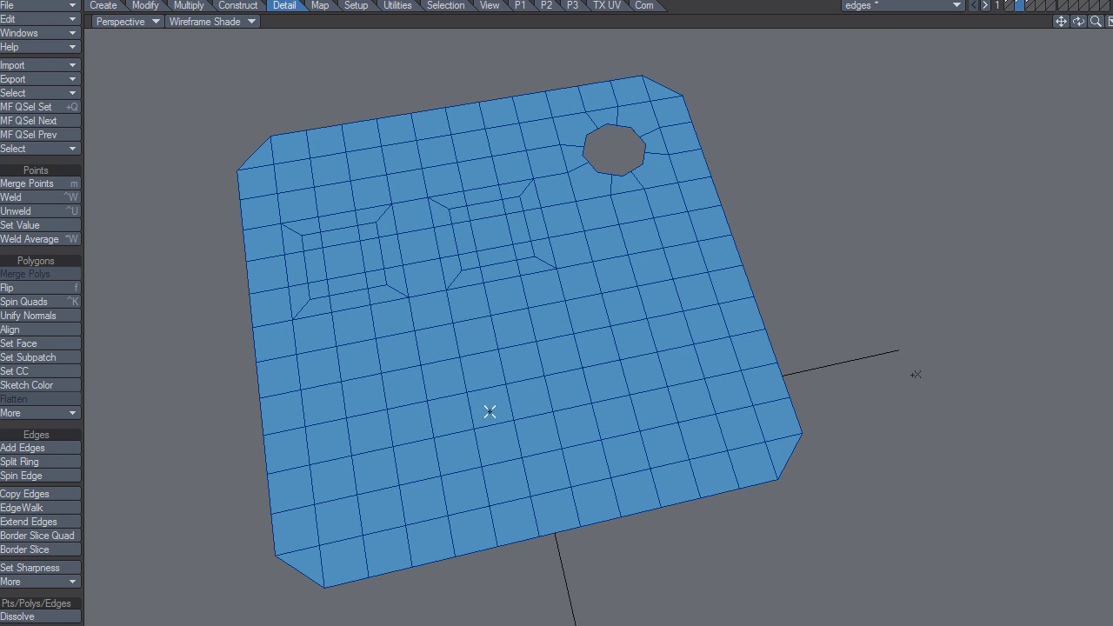
click(359, 387)
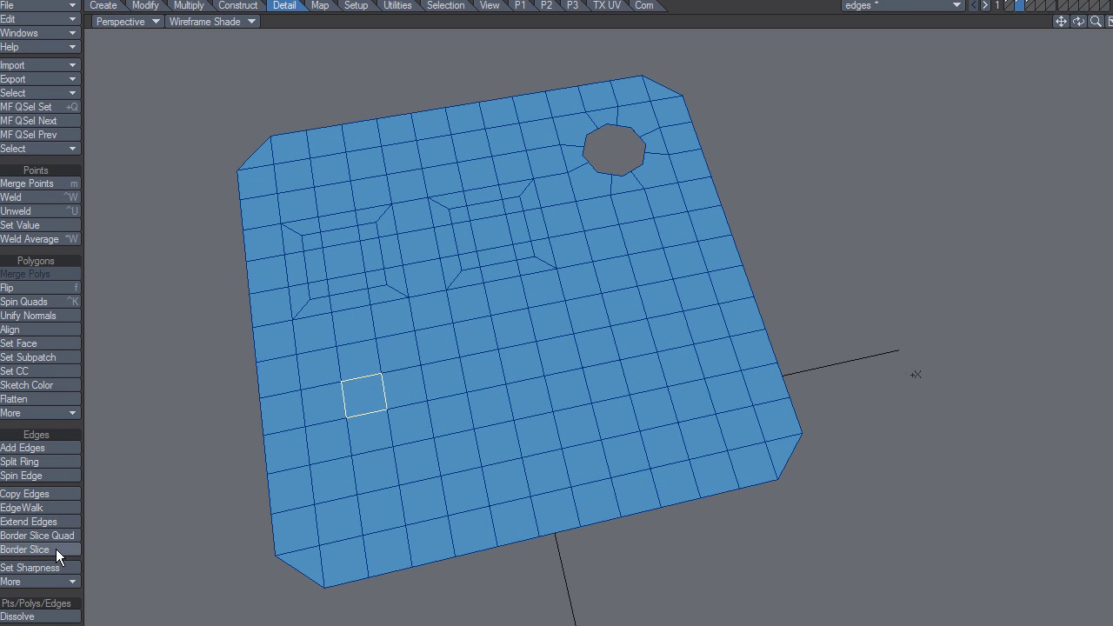
click(27, 550)
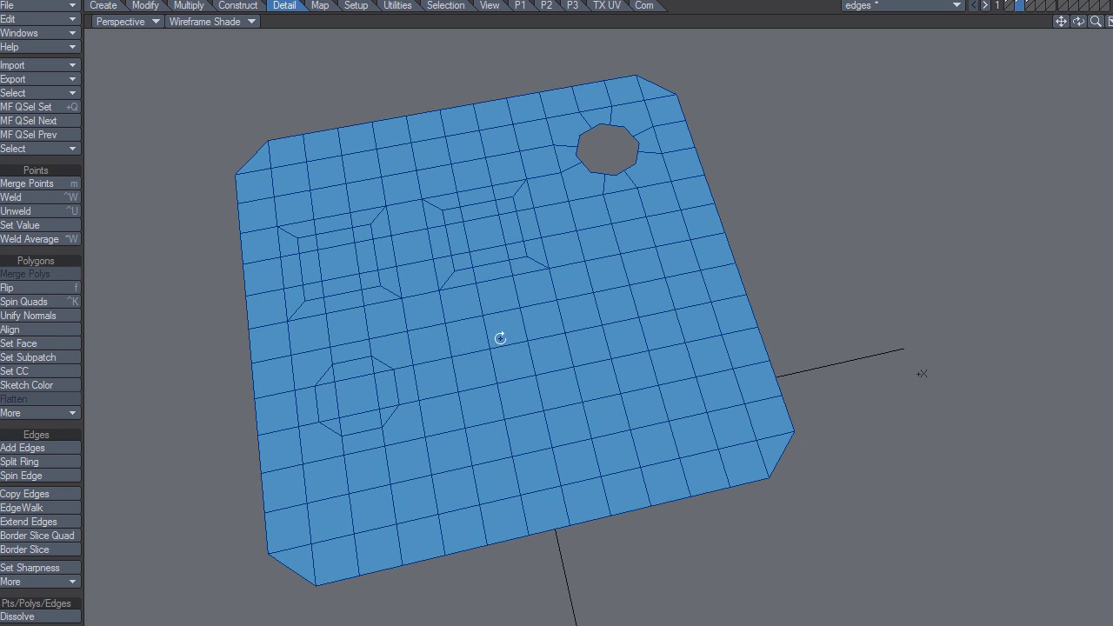
Select a 3×3 polygon block beside the octagonal border and apply Cut with maintain quads in corners disabled
mouse_move(501, 335)
mouse_down()
mouse_move(537, 318)
mouse_move(485, 392)
mouse_move(483, 367)
mouse_up()
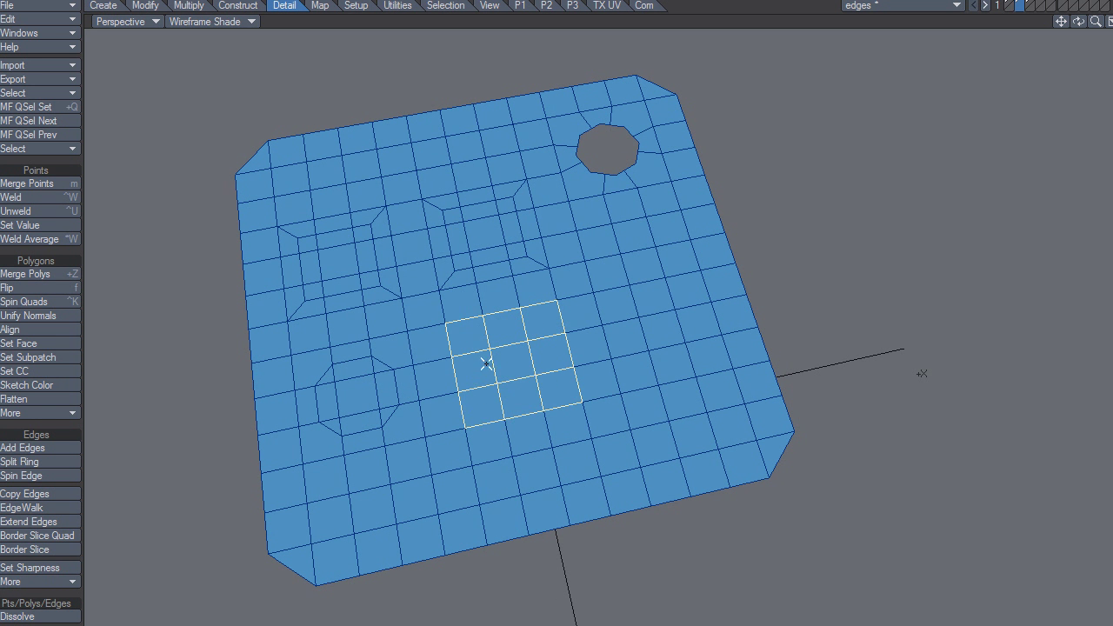
key(shift+u)
click(403, 163)
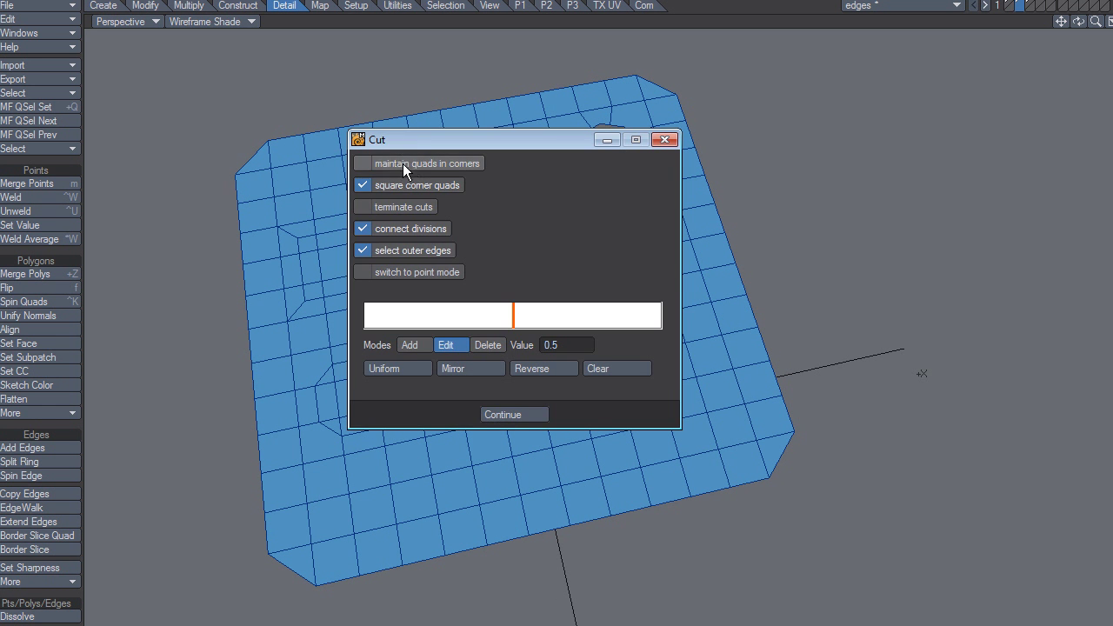
click(495, 417)
alt+drag(522, 420, 512, 455)
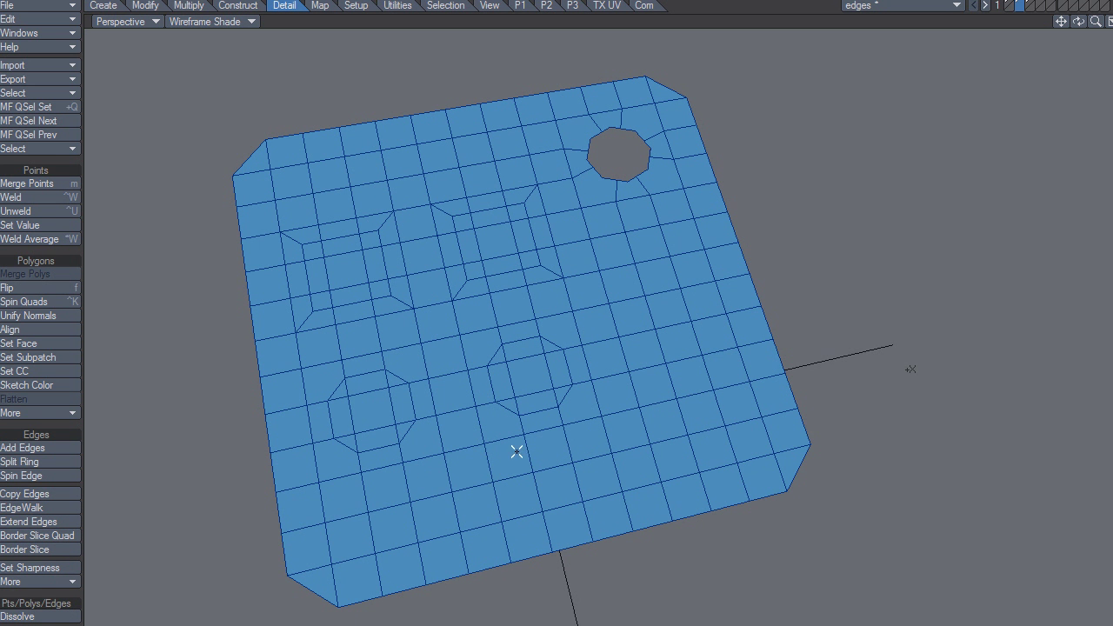
Select a row of three polygons beside the second octagonal border and enable maintain quads in corners in the Cut options
alt+drag(517, 452, 514, 443)
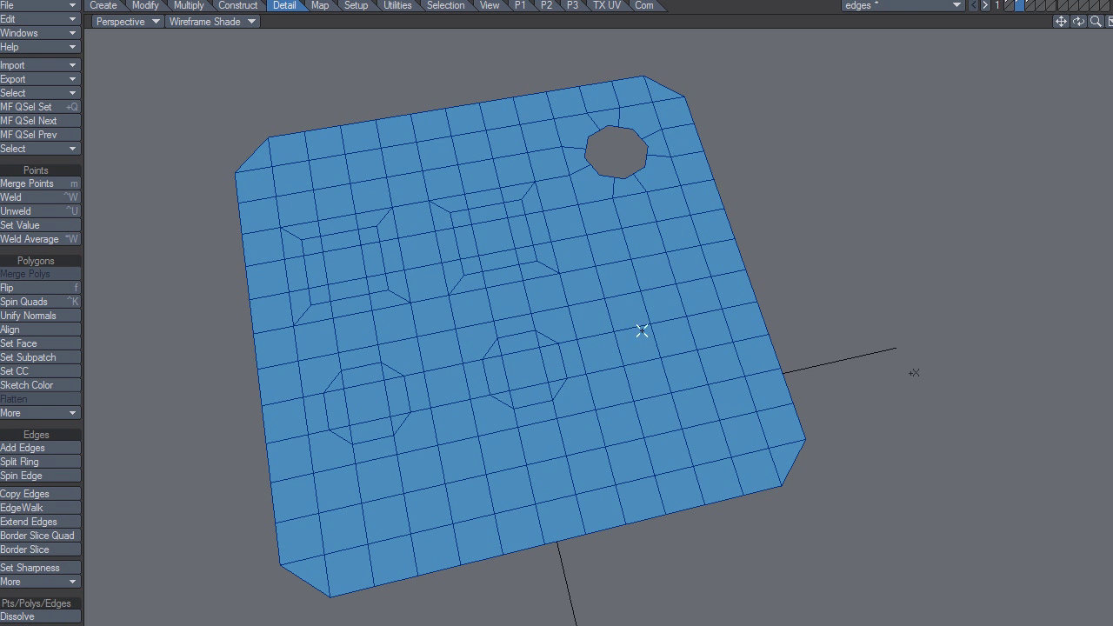
drag(641, 331, 687, 329)
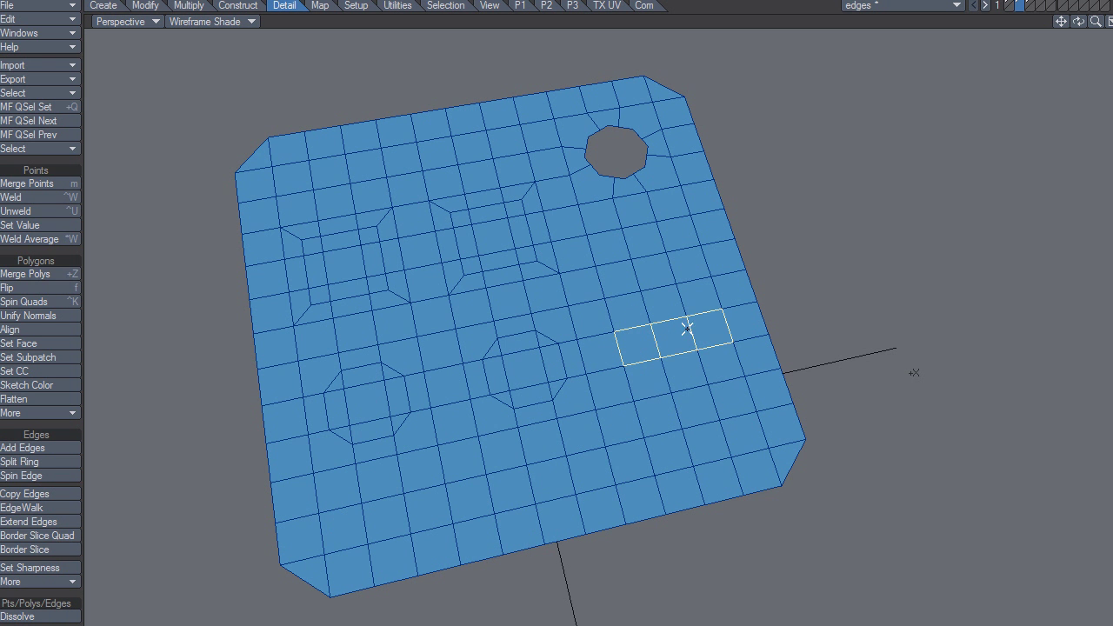
click(66, 448)
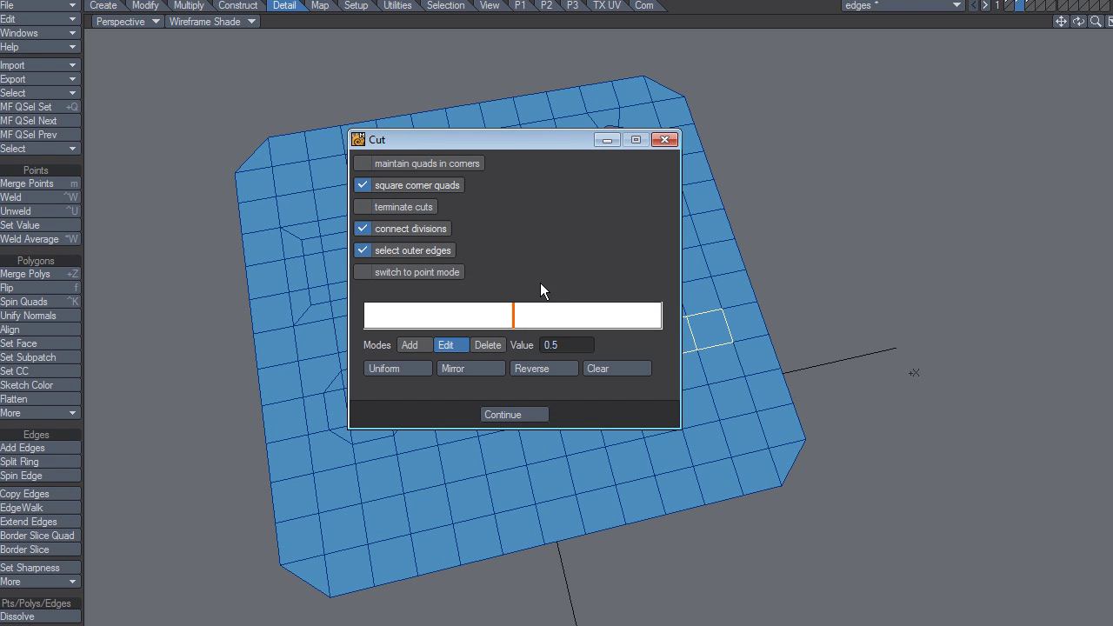
drag(470, 141, 360, 133)
click(276, 156)
click(288, 154)
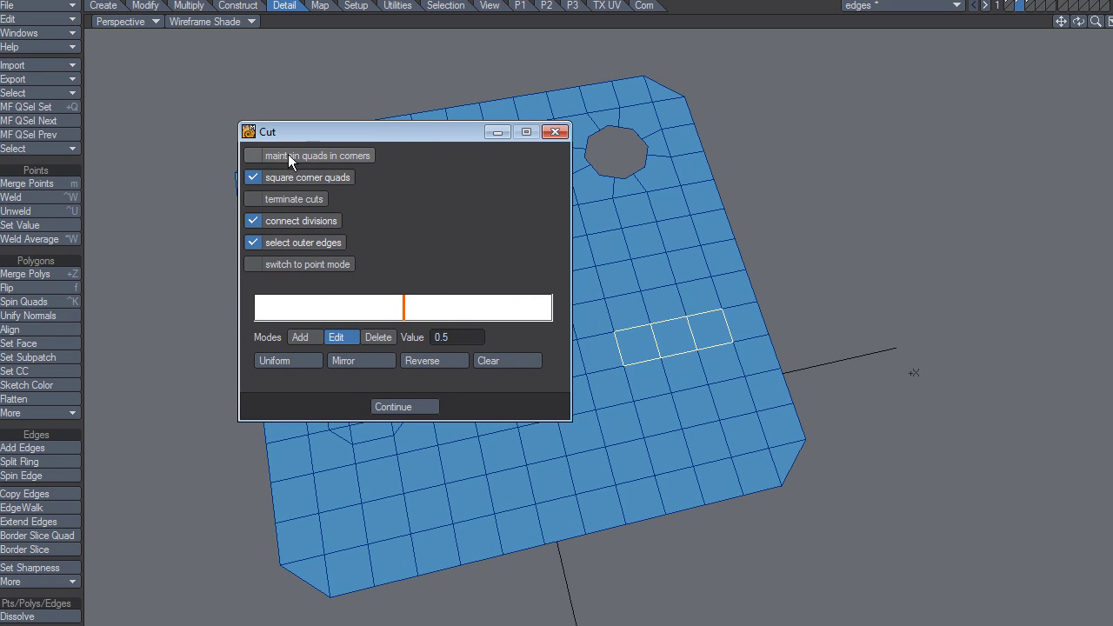
click(288, 154)
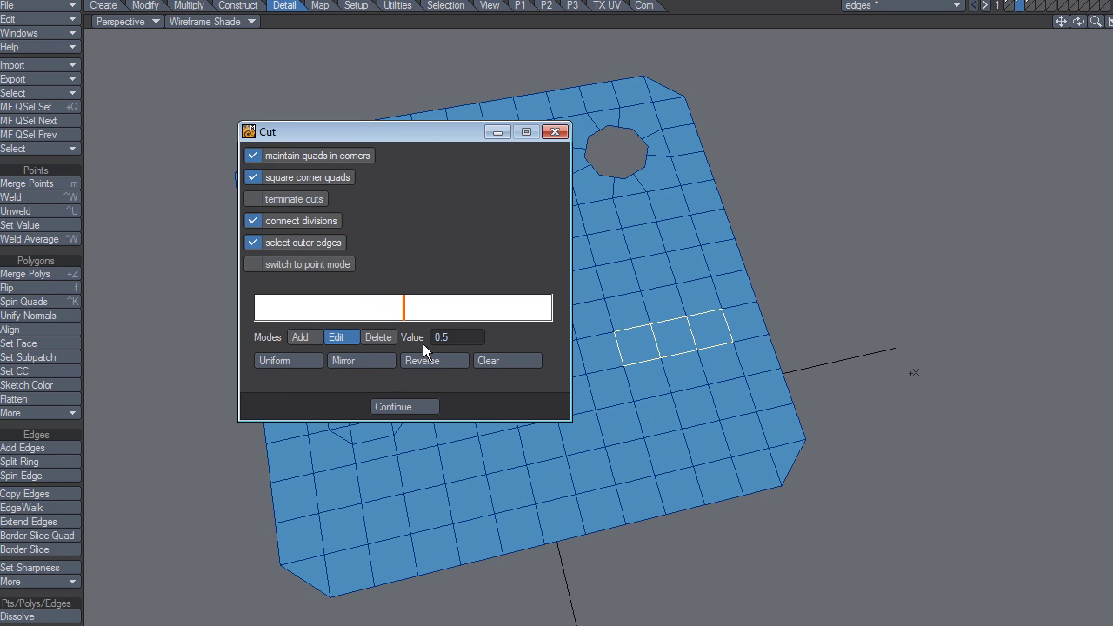
Try adding several cut positions along the Cut division bar, clear them all, and close the Cut options
click(293, 340)
click(265, 312)
click(292, 314)
click(301, 316)
click(327, 318)
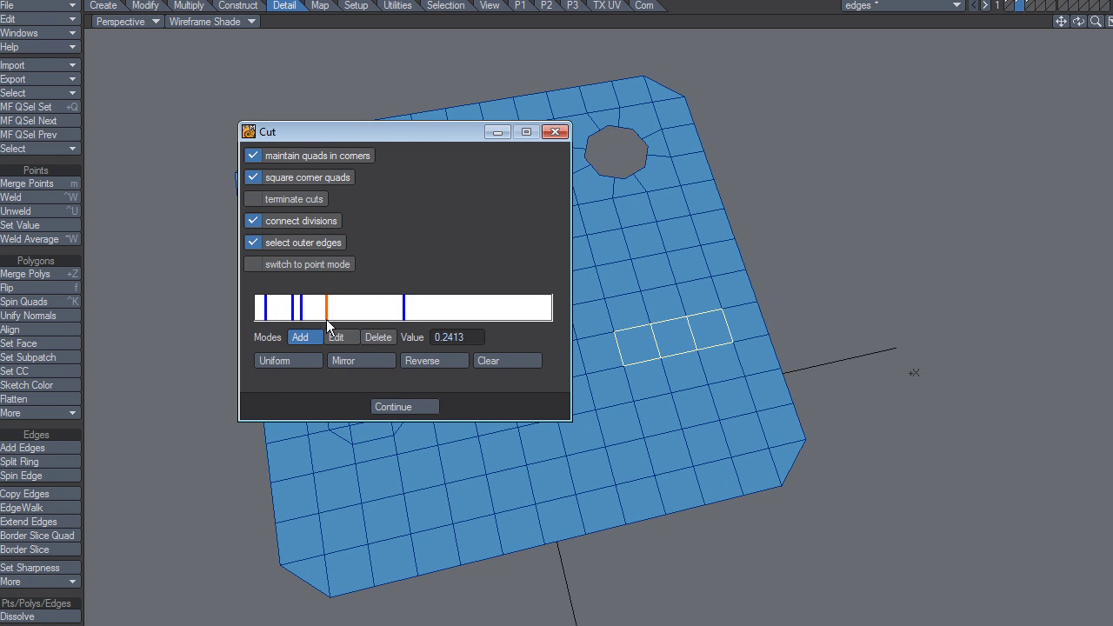
click(346, 318)
click(372, 317)
click(398, 312)
click(466, 311)
click(482, 311)
click(533, 311)
click(493, 361)
click(556, 134)
Undo the lengthwise cut across the row of three polygons and clear the selection
key(slash)
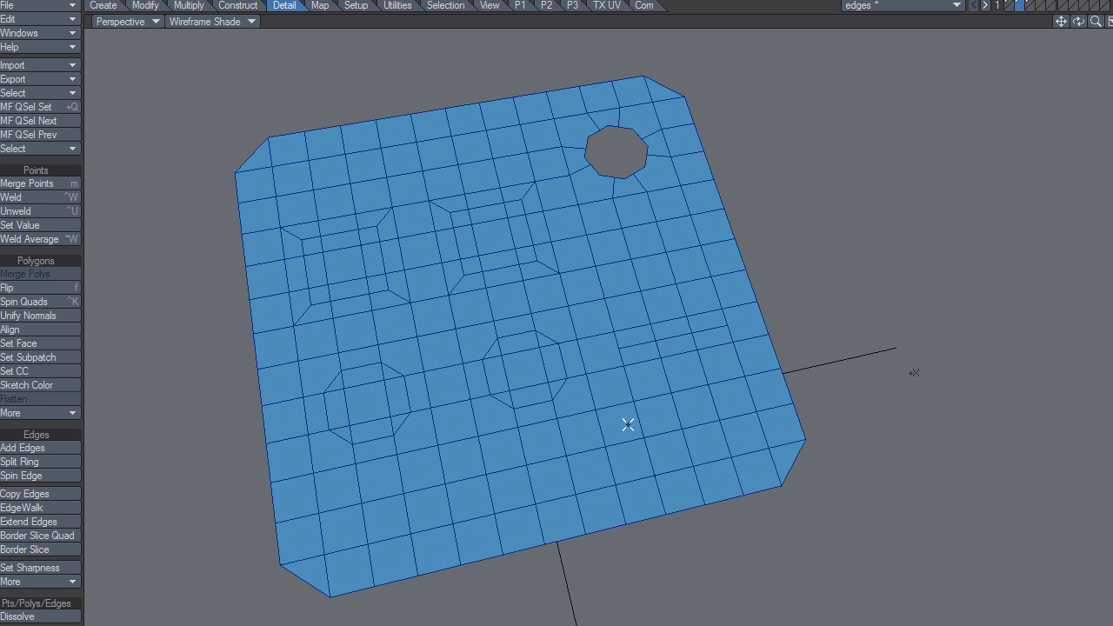
key(ctrl+z)
key(slash)
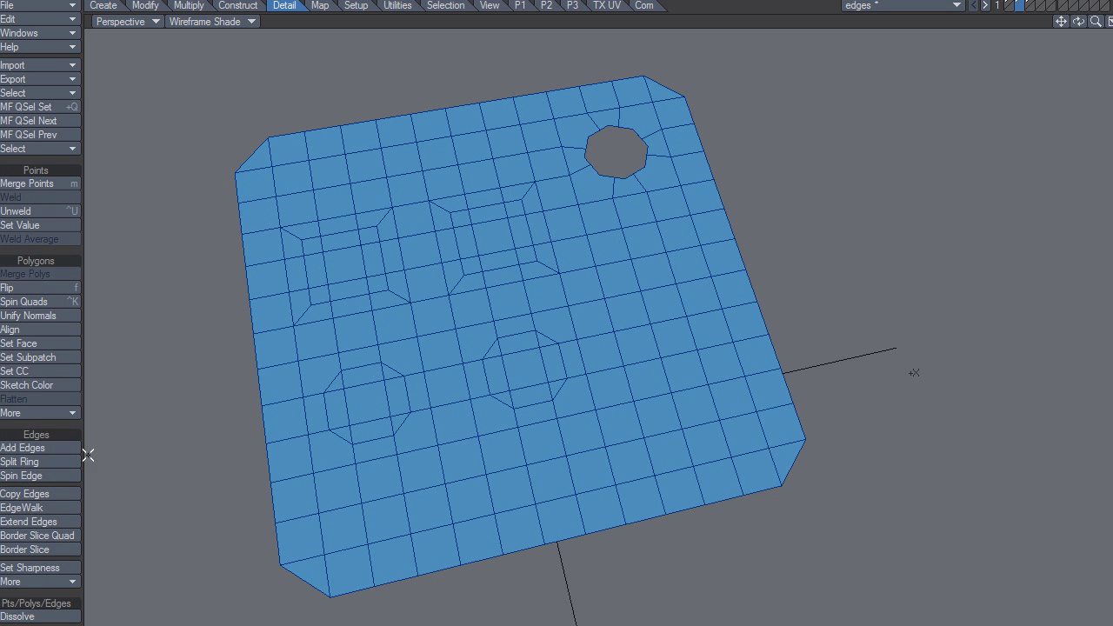
Select the cell's polygons at the second octagon's lower-left corner cut and connect the cut's midpoint to the opposite cell corner
click(513, 411)
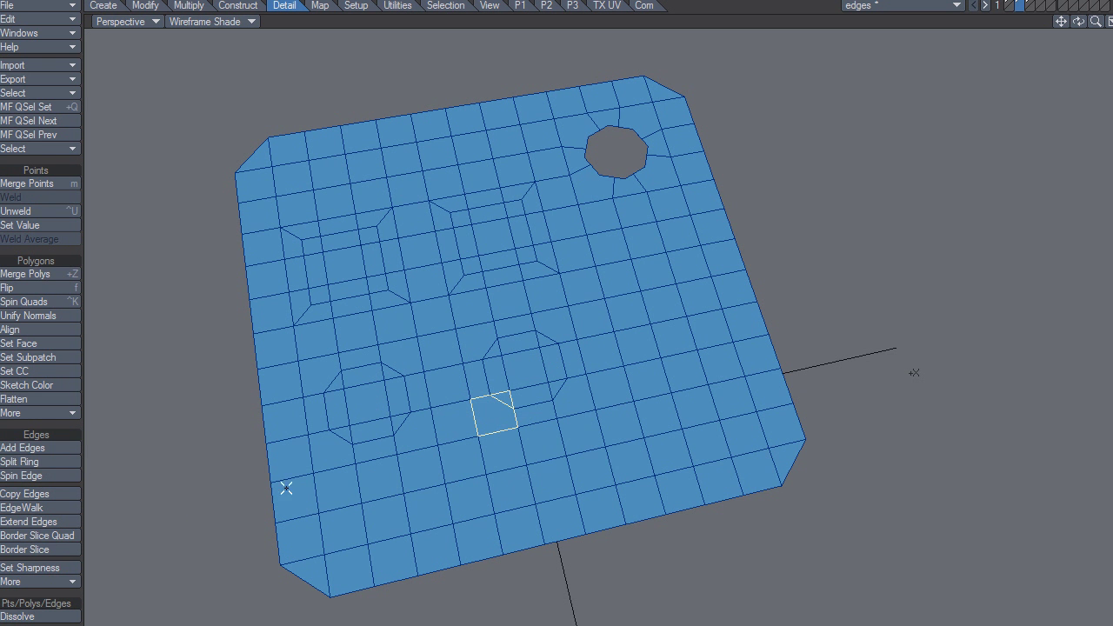
click(53, 413)
click(67, 413)
key(slash)
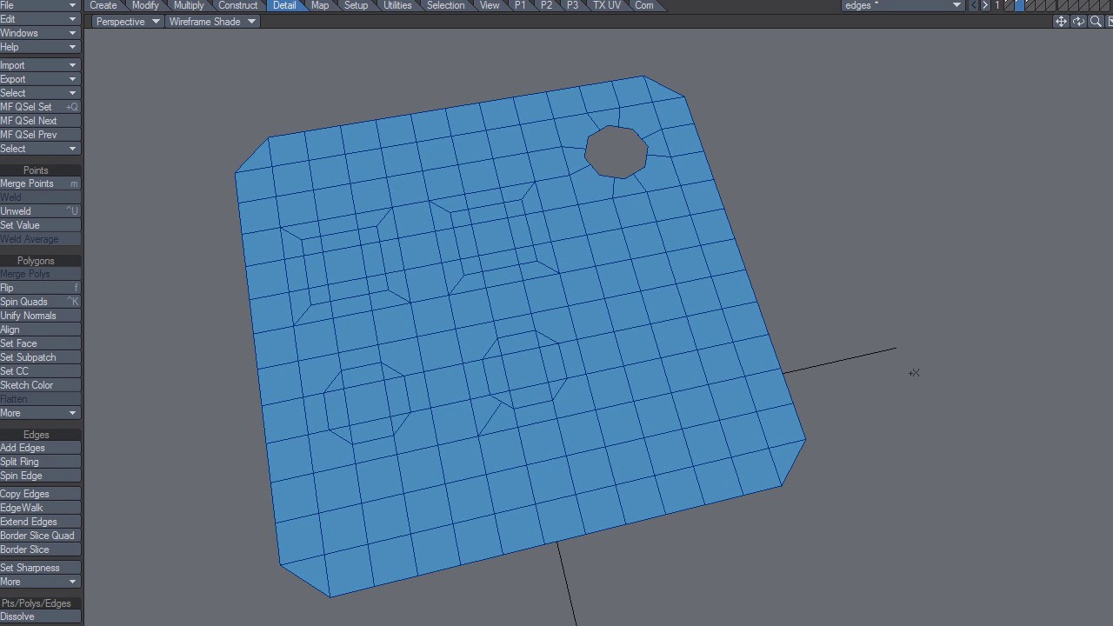
Select the new diagonal edge below the second octagon and rotate it repeatedly through its possible positions with Spin Edge
click(487, 414)
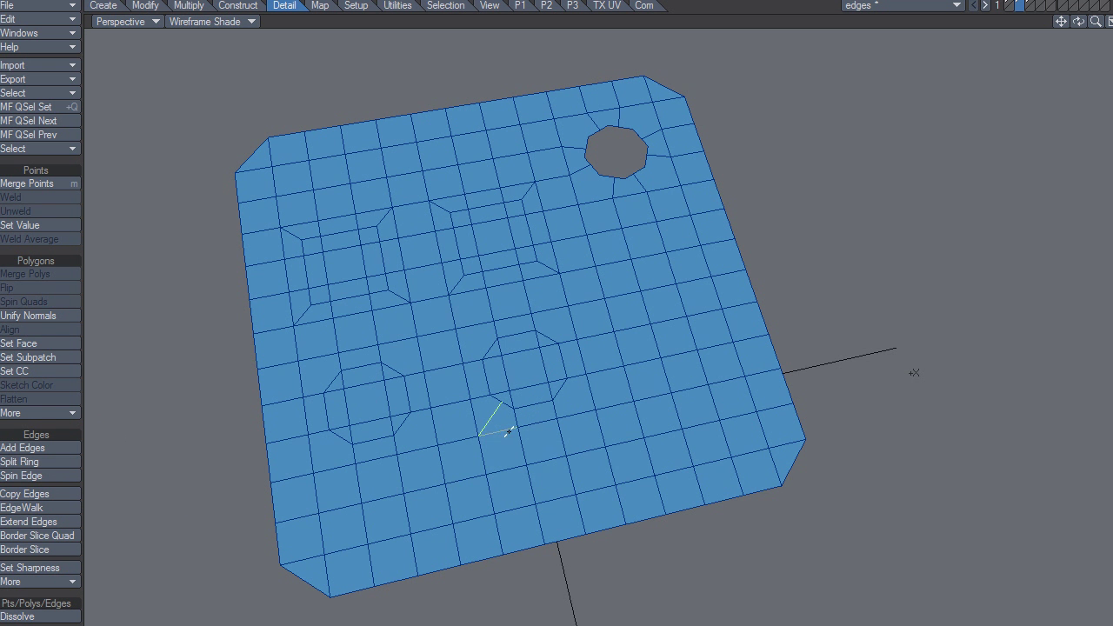
click(44, 476)
click(47, 475)
click(48, 476)
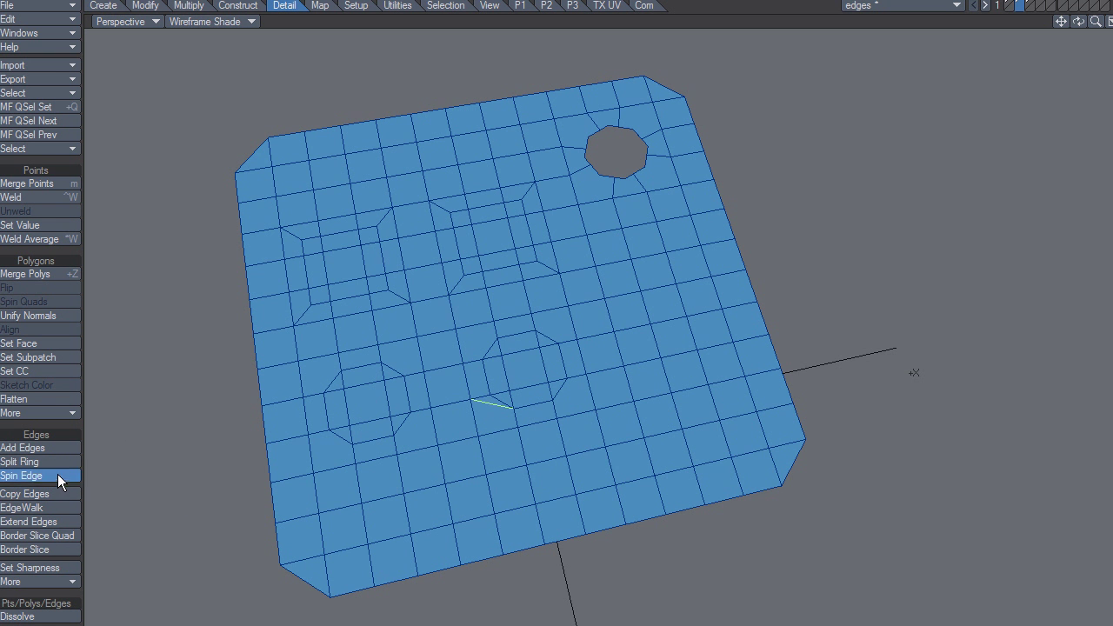
click(58, 474)
click(56, 478)
key(slash)
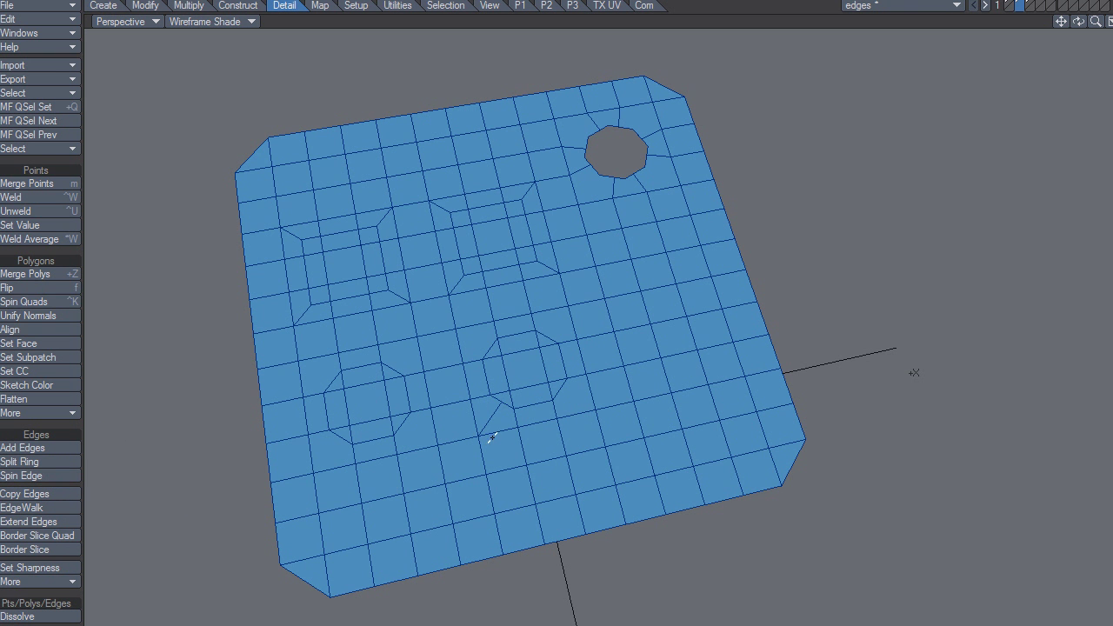
Select the two polygons beside the diagonal edge, cycle their shared edge with Spin Quads, and clear the selection
click(492, 418)
click(71, 301)
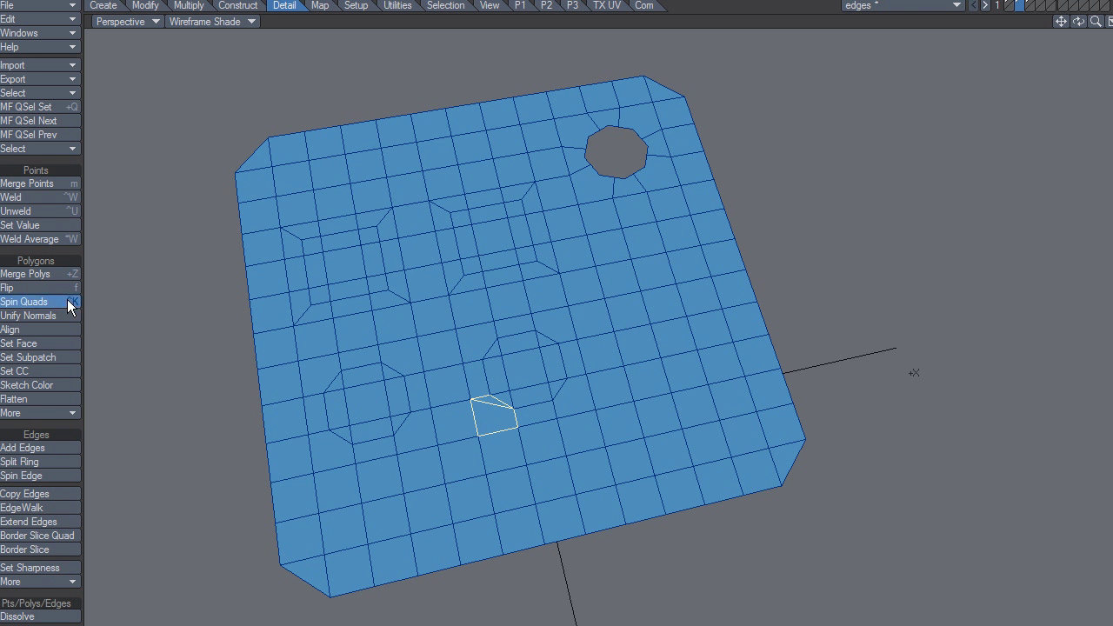
click(67, 301)
click(67, 301)
drag(498, 412, 519, 461)
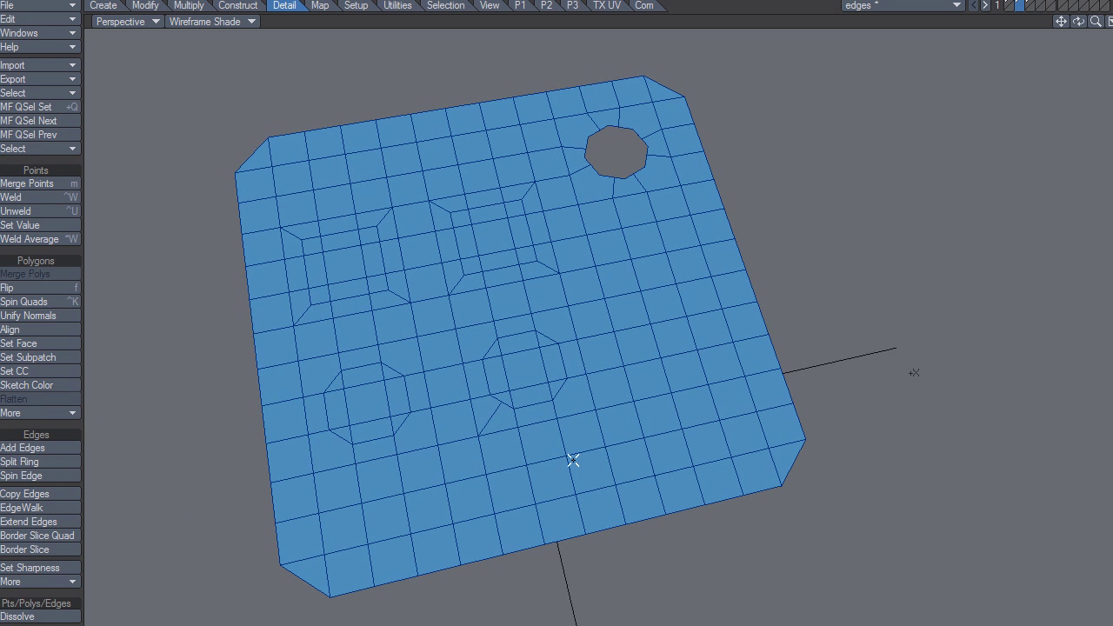
Switch to the third layer and select three separate polygons in one row of the plate's upper-left area
alt+drag(588, 457, 589, 392)
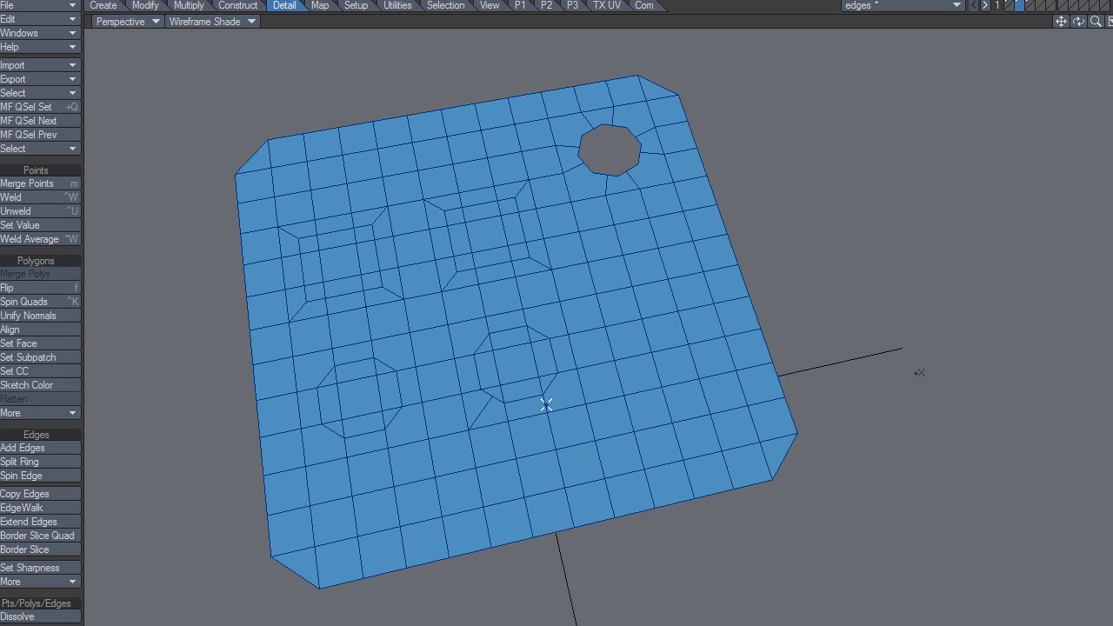
key(u)
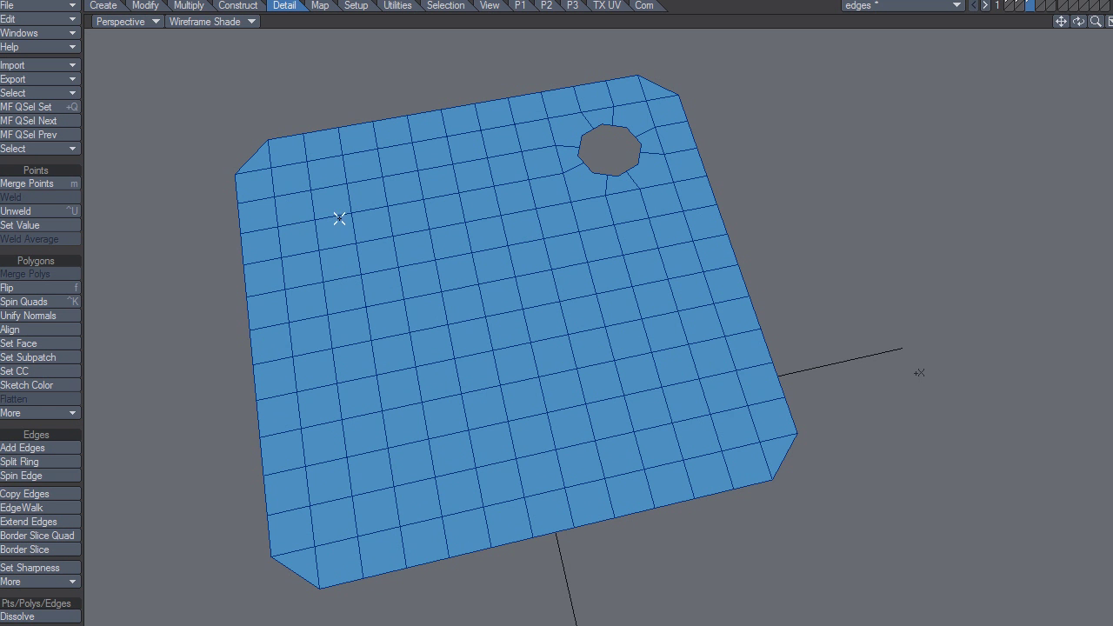
click(304, 240)
click(372, 230)
click(443, 212)
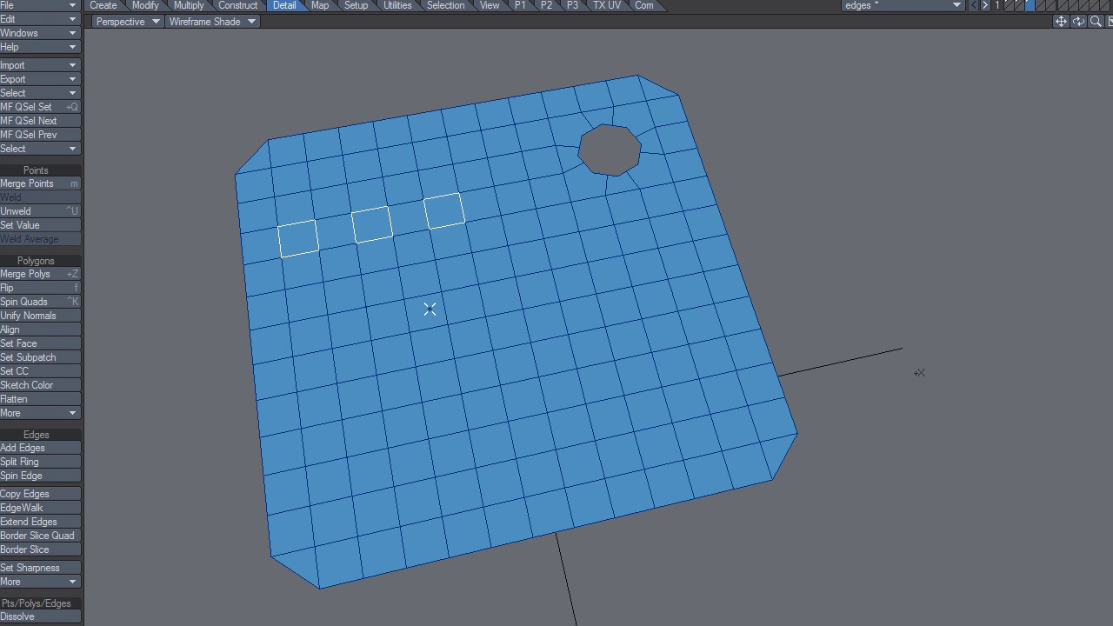
Select two diagonally opposite corner points on each of the three polygons, split the polygons between them, and clear the selection
click(188, 6)
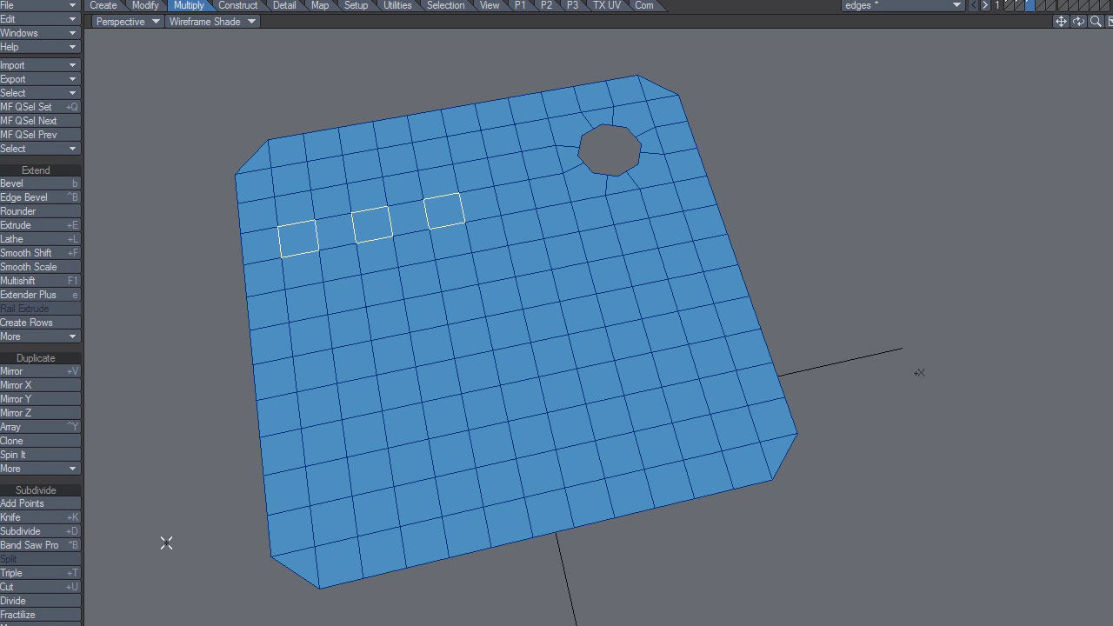
key(space)
click(315, 222)
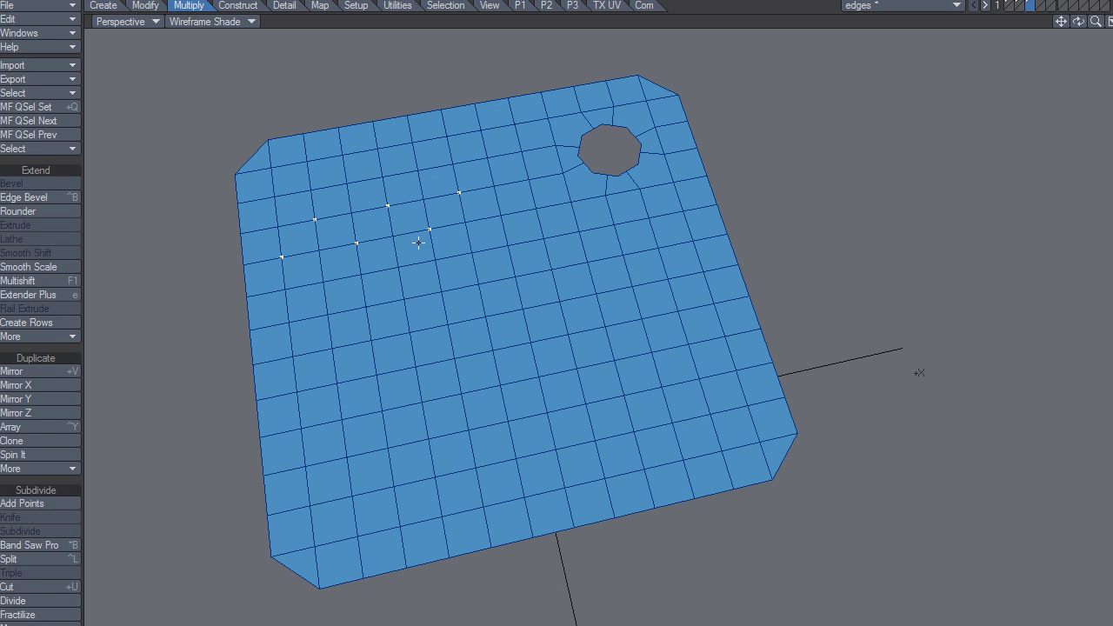
key(space)
key(space)
click(53, 559)
key(ctrl+h)
click(73, 573)
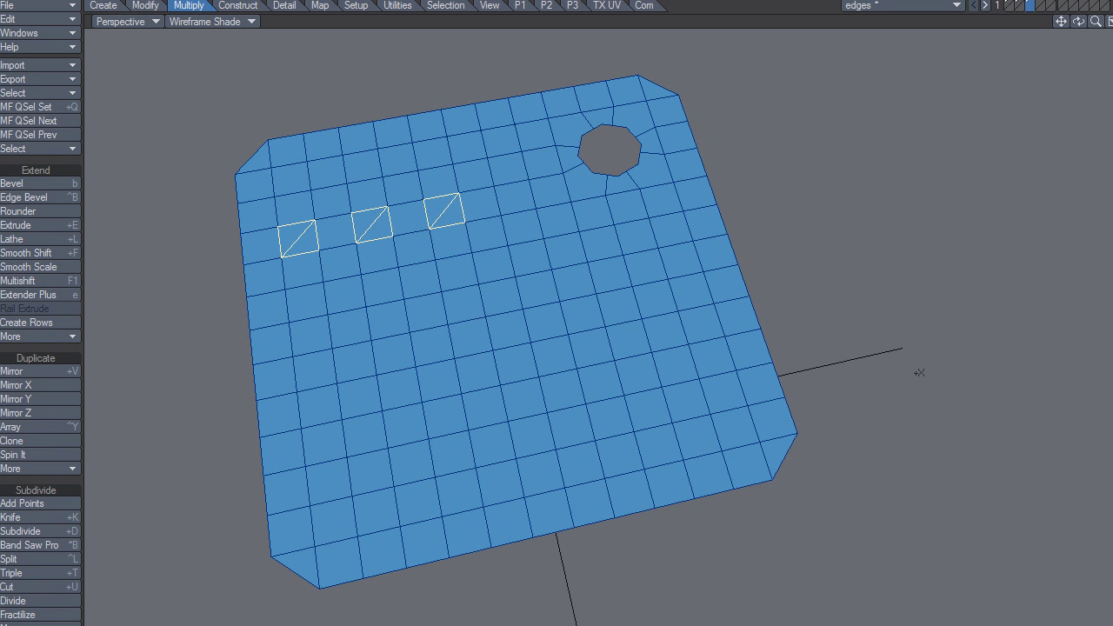
key(/)
Select three separate polygons in a row below the split ones and start Add Edges with its numeric settings open and Grid Snap enabled
click(326, 348)
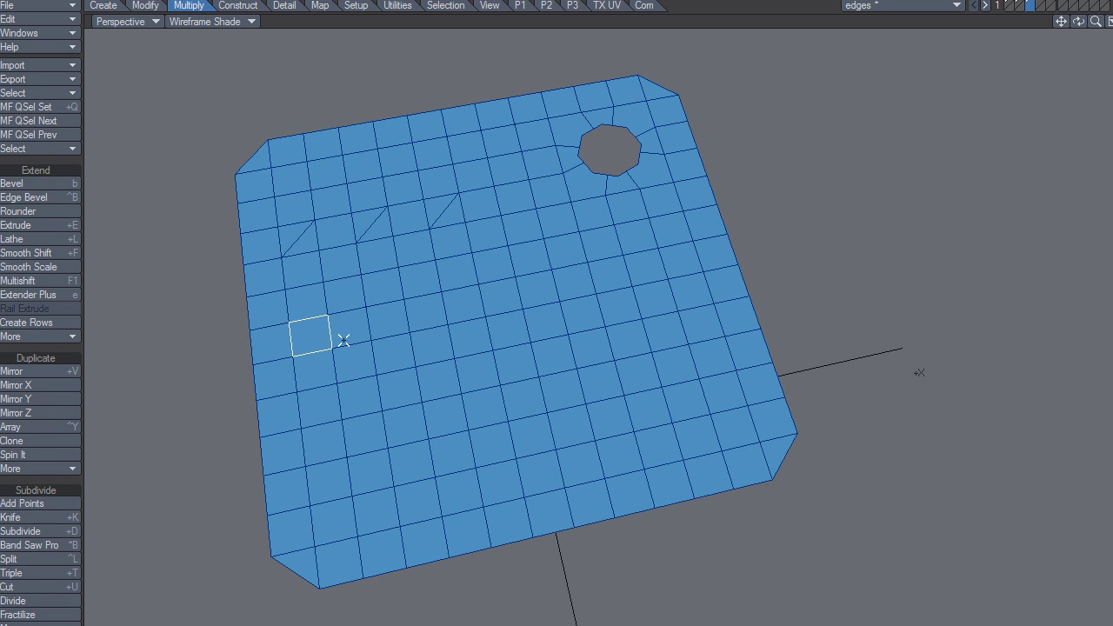
click(385, 335)
click(462, 312)
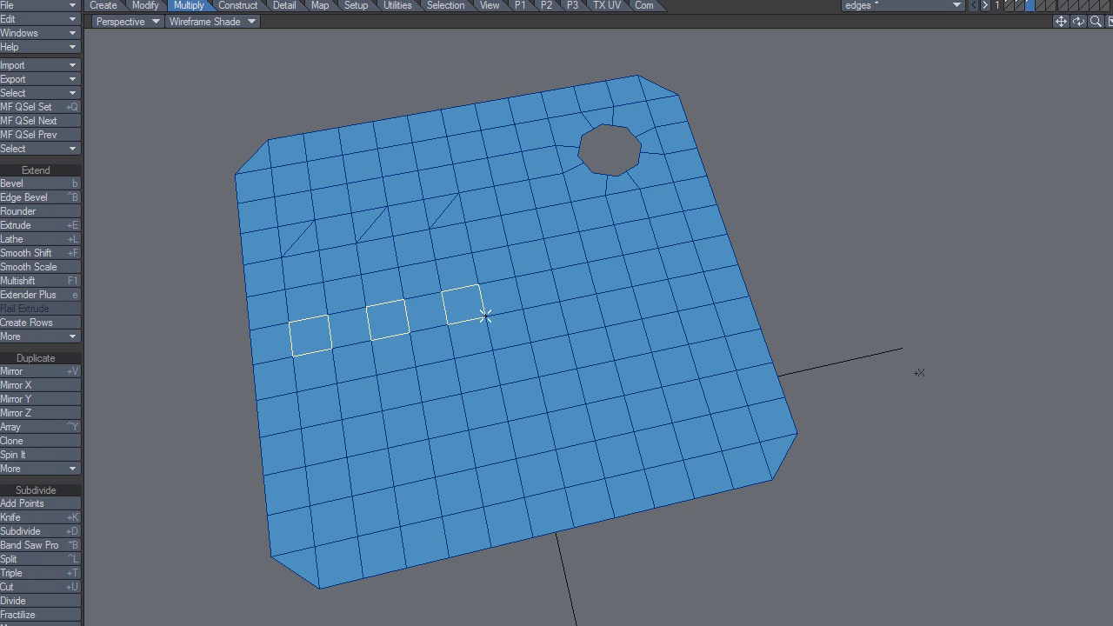
click(293, 7)
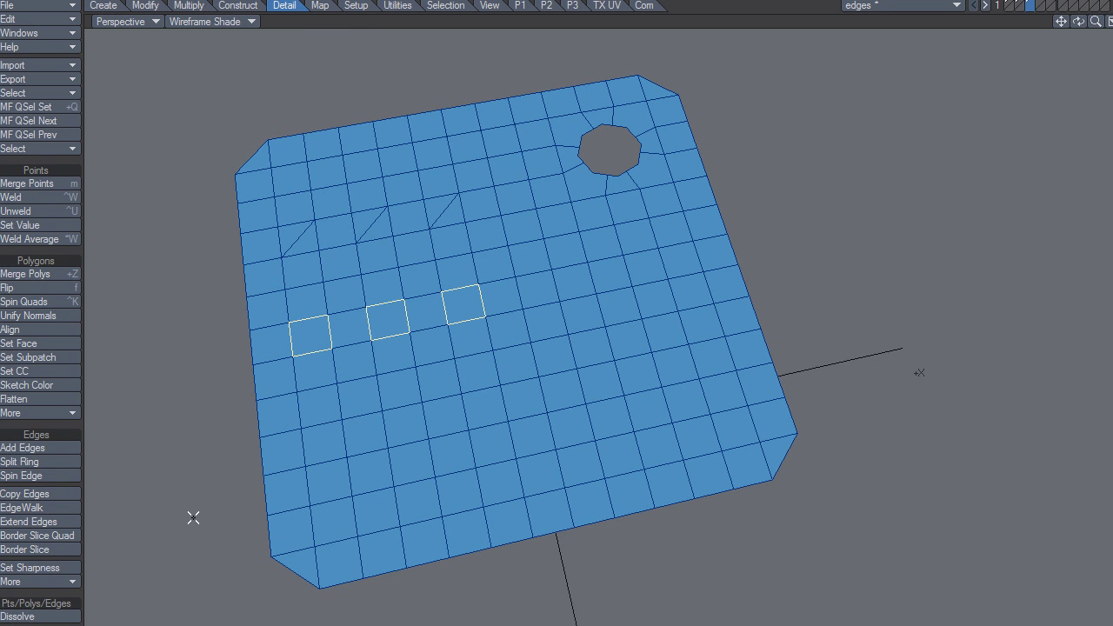
click(57, 447)
key(n)
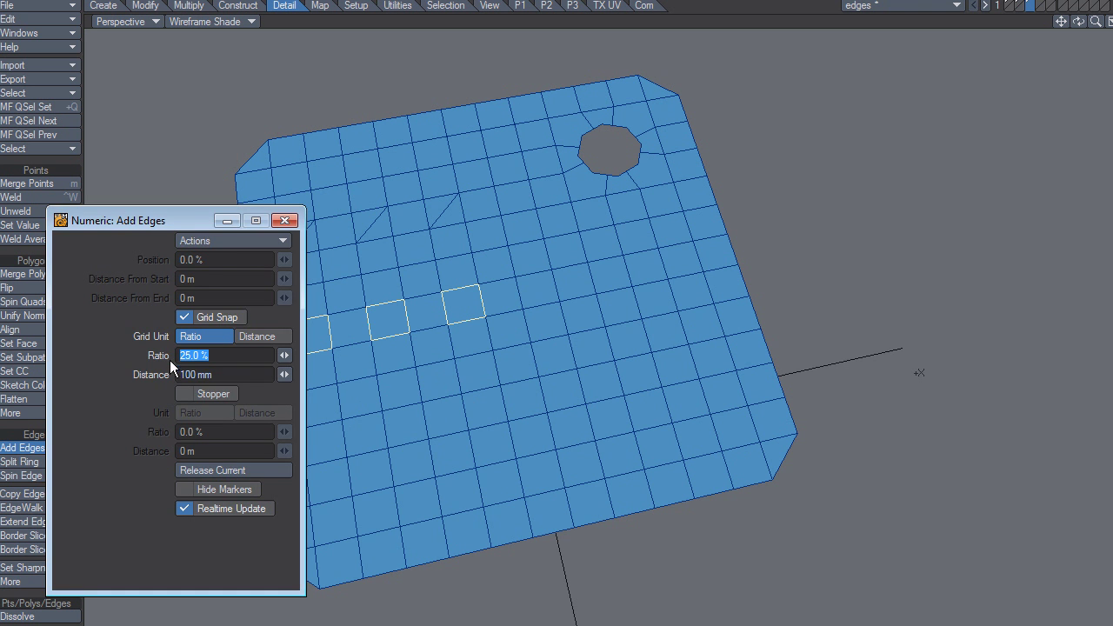
drag(191, 219, 745, 233)
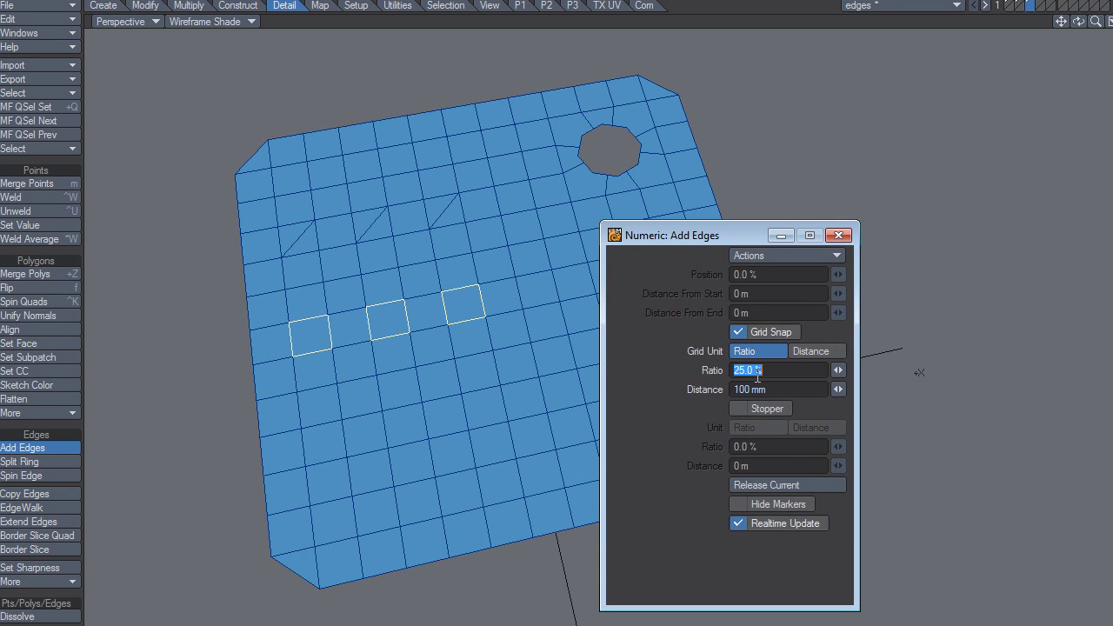
click(763, 332)
click(767, 334)
Add a diagonal edge between opposite corners of each of the three selected polygons and close the numeric settings
drag(310, 318, 293, 356)
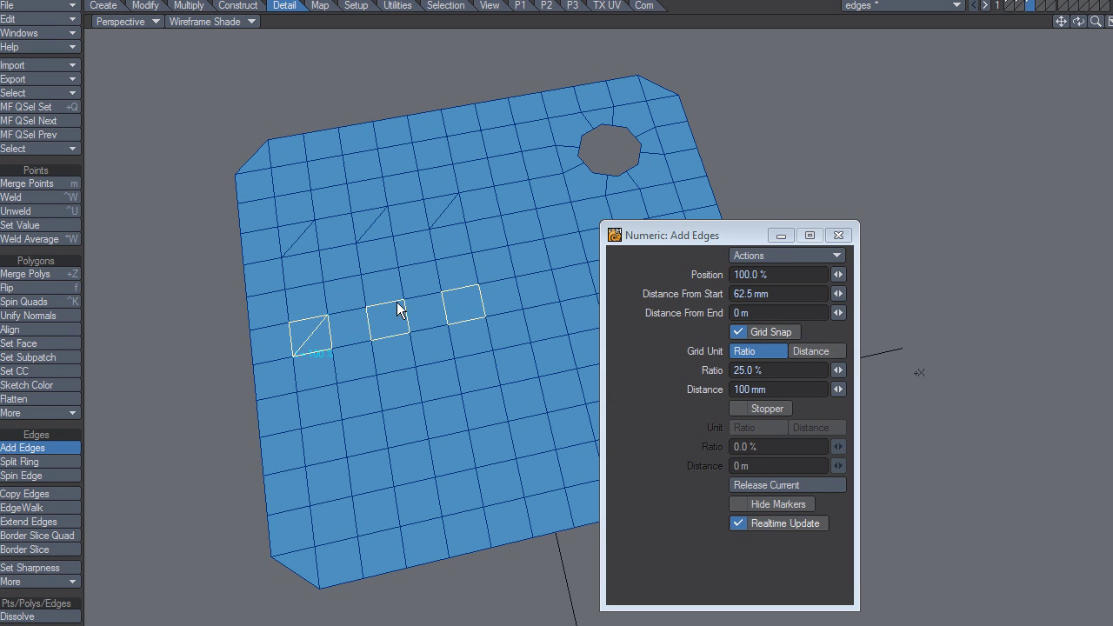
click(397, 309)
click(389, 336)
drag(469, 320, 446, 325)
click(831, 234)
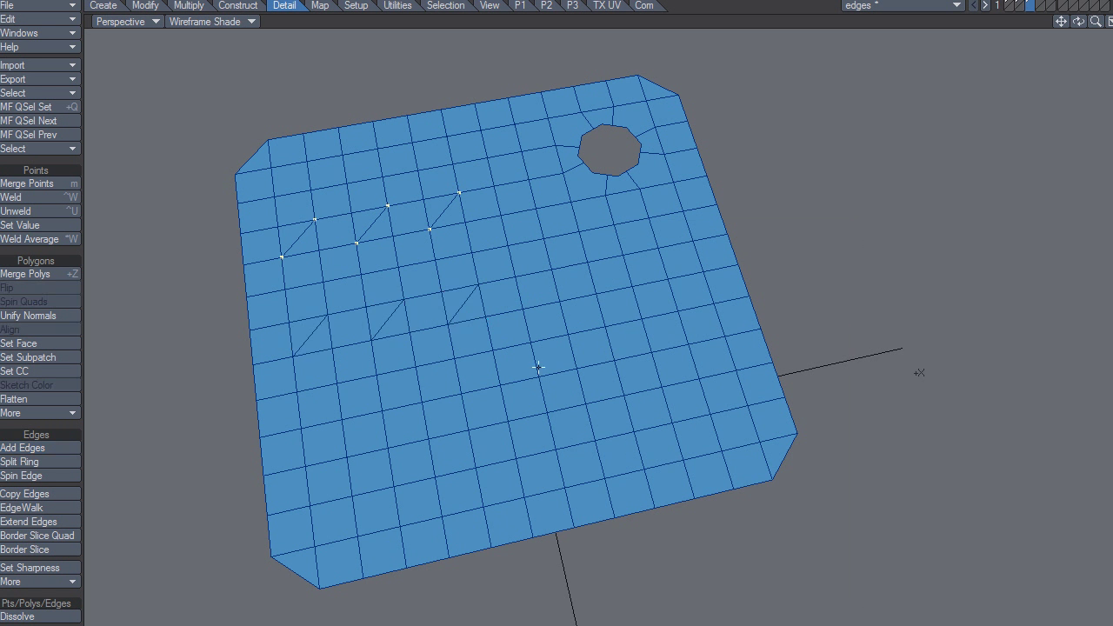
Select all polygons around the octagonal hole and start Add Edges on them with its numeric settings open
alt+drag(514, 391, 512, 397)
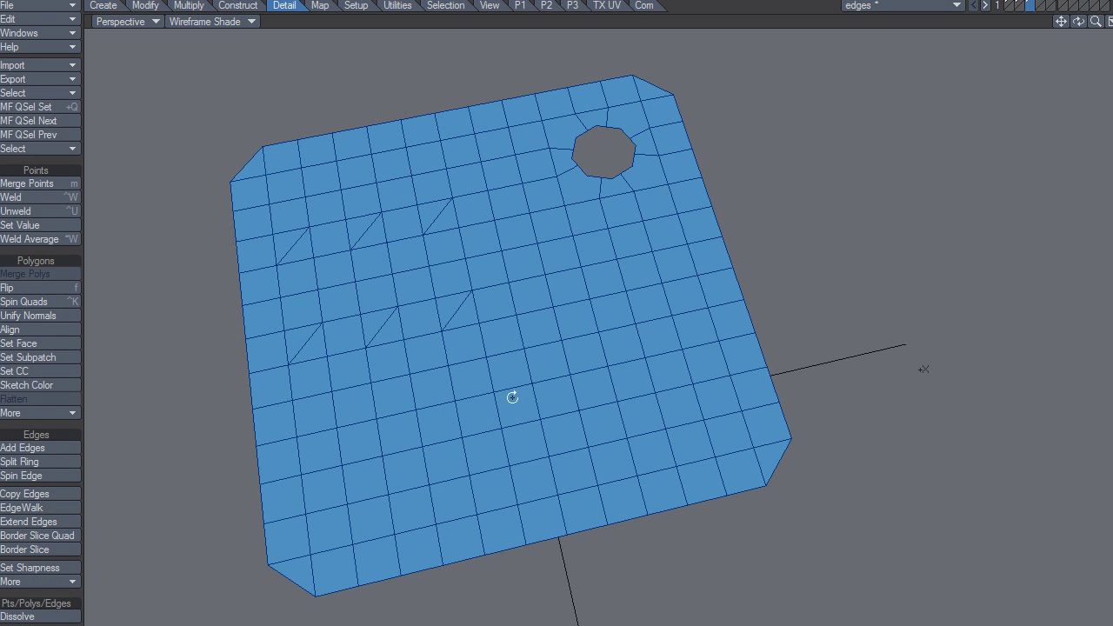
key(space)
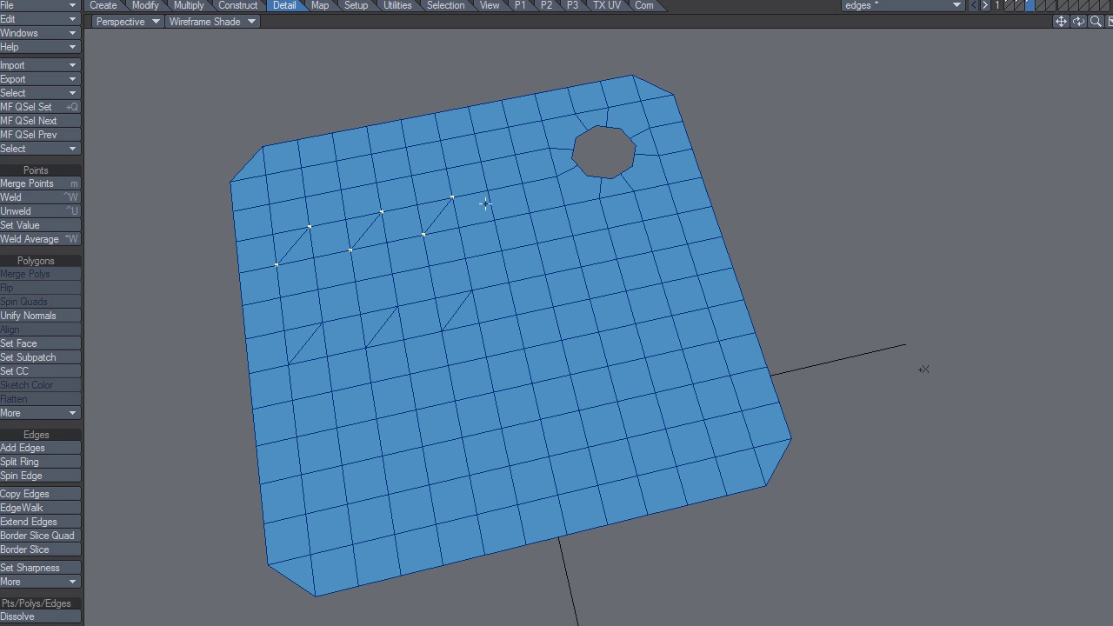
click(412, 250)
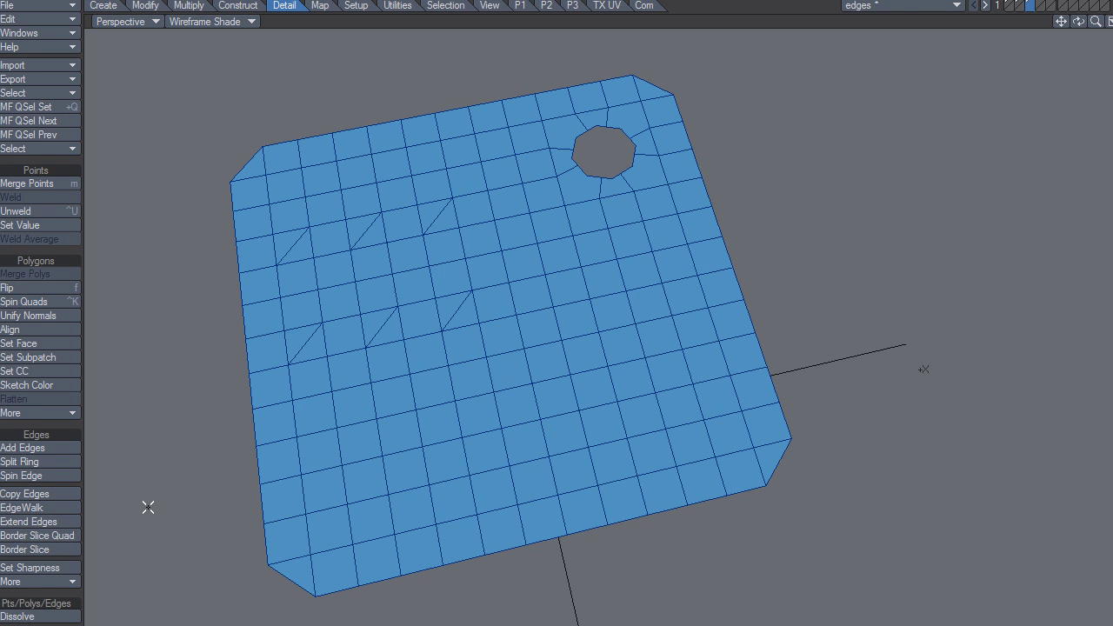
click(581, 188)
click(56, 447)
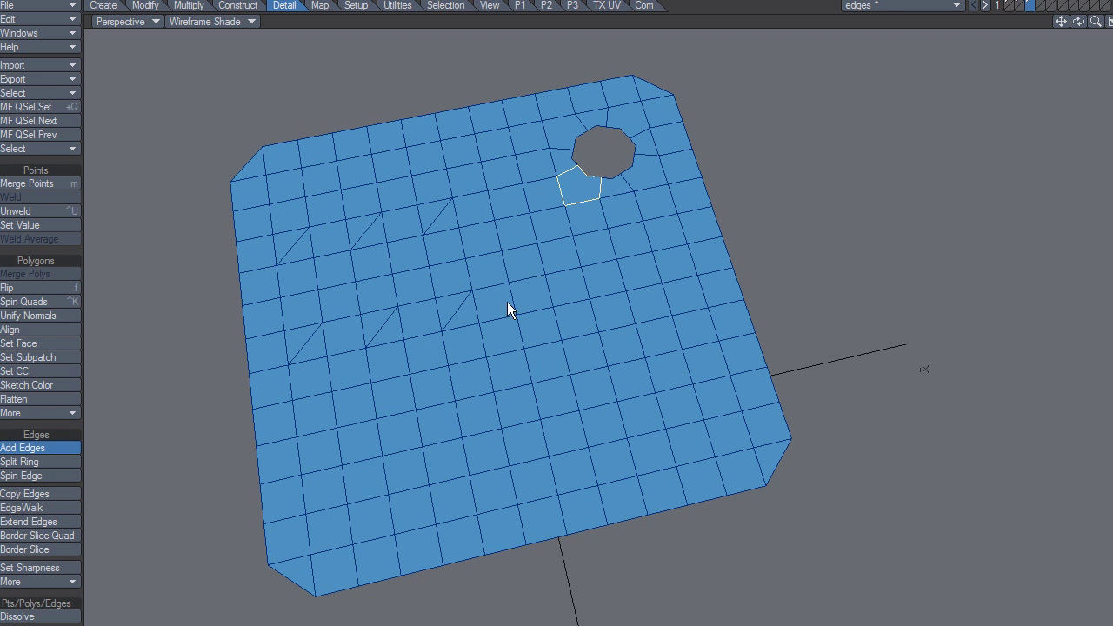
key(slash)
mouse_move(590, 191)
mouse_down()
mouse_move(566, 116)
mouse_move(652, 177)
mouse_move(571, 241)
mouse_up()
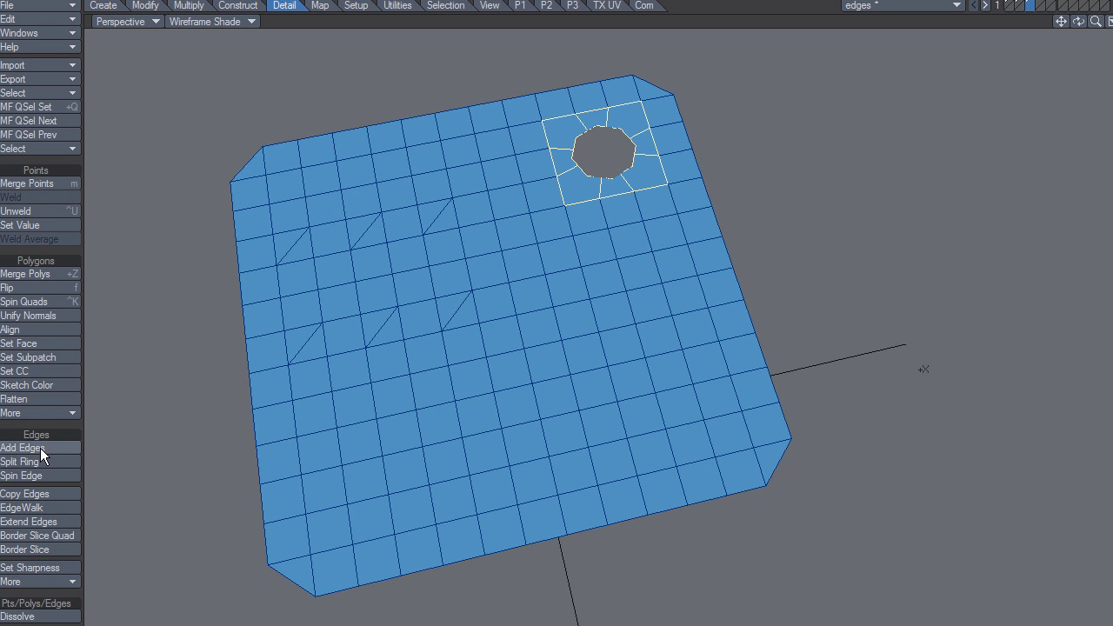
key(n)
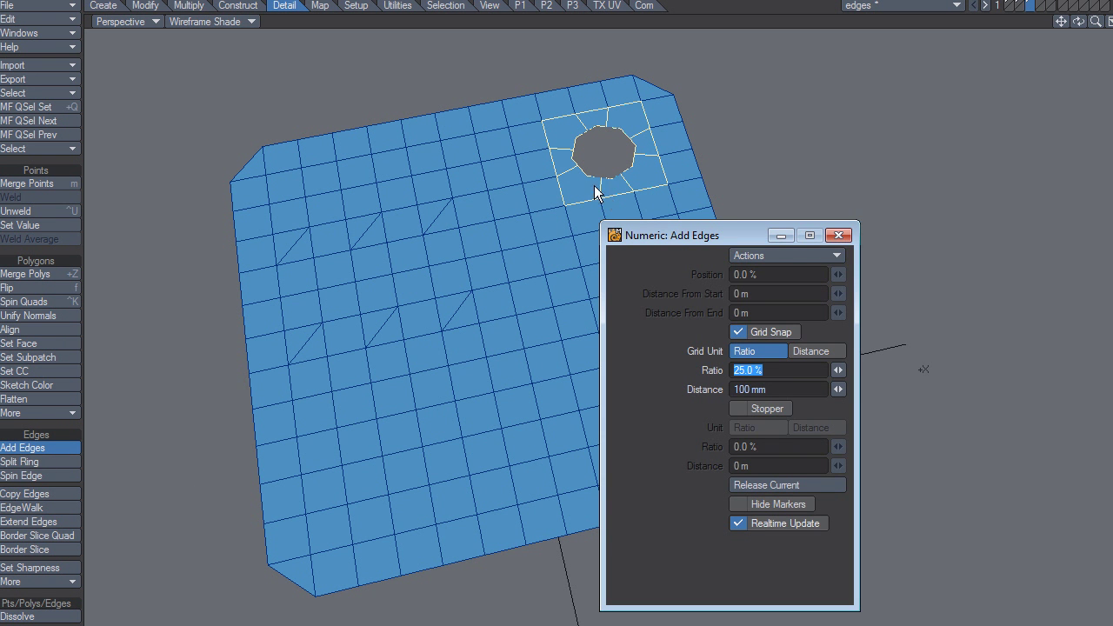
Add edges from the hole's rim to the surrounding square's four corners and between the existing spokes, then exit Add Edges
mouse_move(582, 173)
mouse_down()
mouse_move(591, 184)
mouse_move(553, 207)
mouse_up()
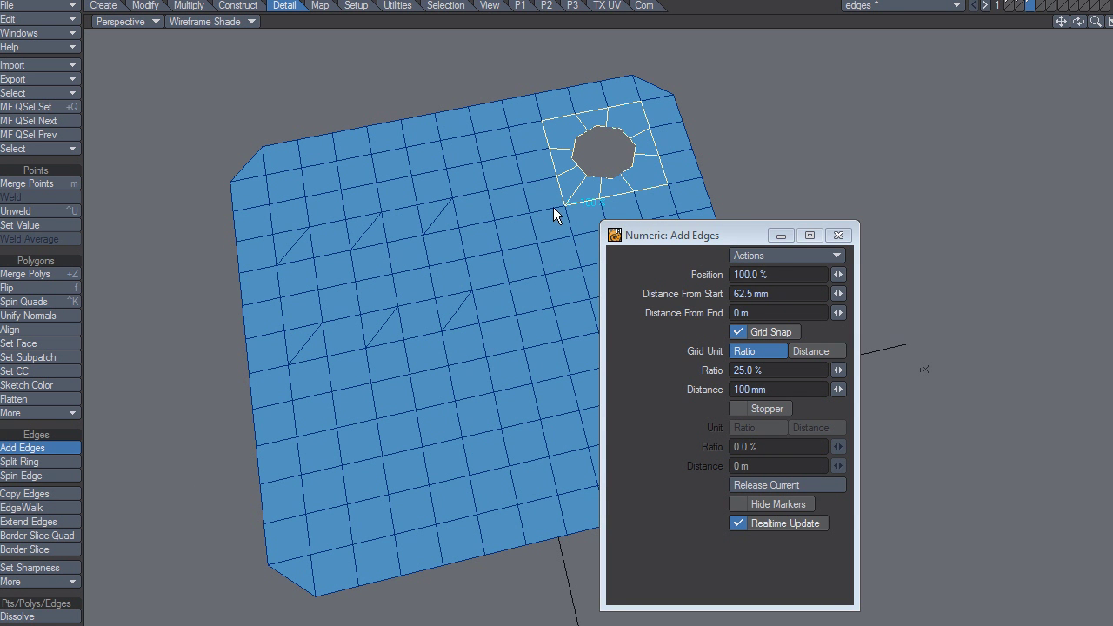
click(620, 183)
mouse_move(623, 193)
mouse_down()
mouse_move(615, 201)
mouse_move(636, 174)
mouse_up()
click(682, 179)
mouse_move(638, 154)
mouse_down()
mouse_move(662, 141)
mouse_move(617, 128)
mouse_move(649, 117)
mouse_move(637, 98)
mouse_up()
click(596, 125)
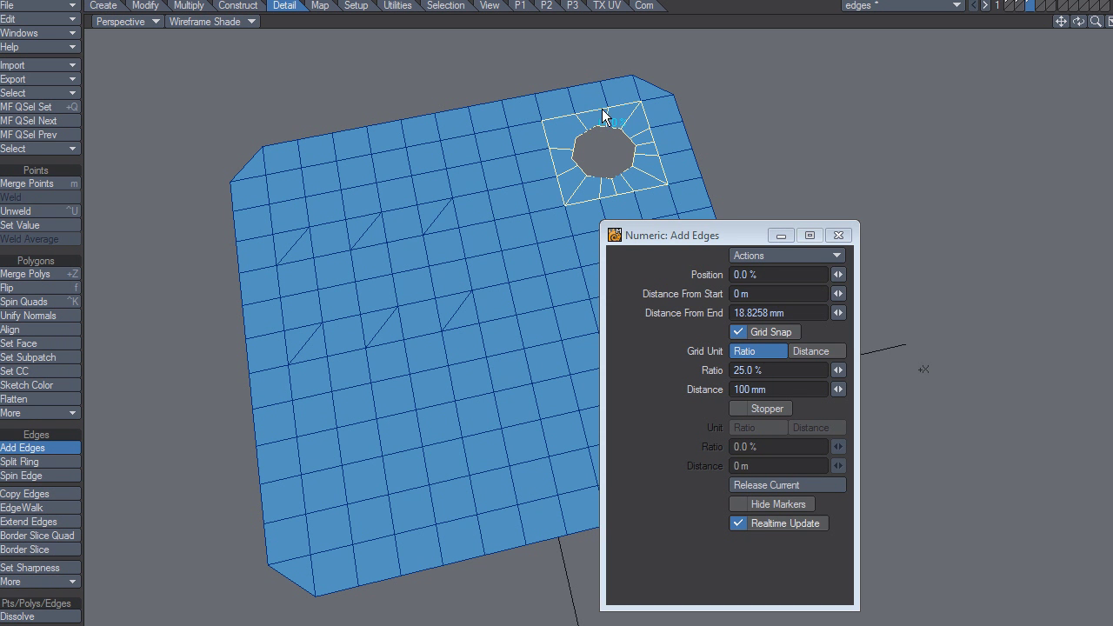
mouse_move(599, 114)
mouse_down()
mouse_move(579, 144)
mouse_move(559, 121)
mouse_move(536, 130)
mouse_move(569, 159)
mouse_move(551, 169)
mouse_up()
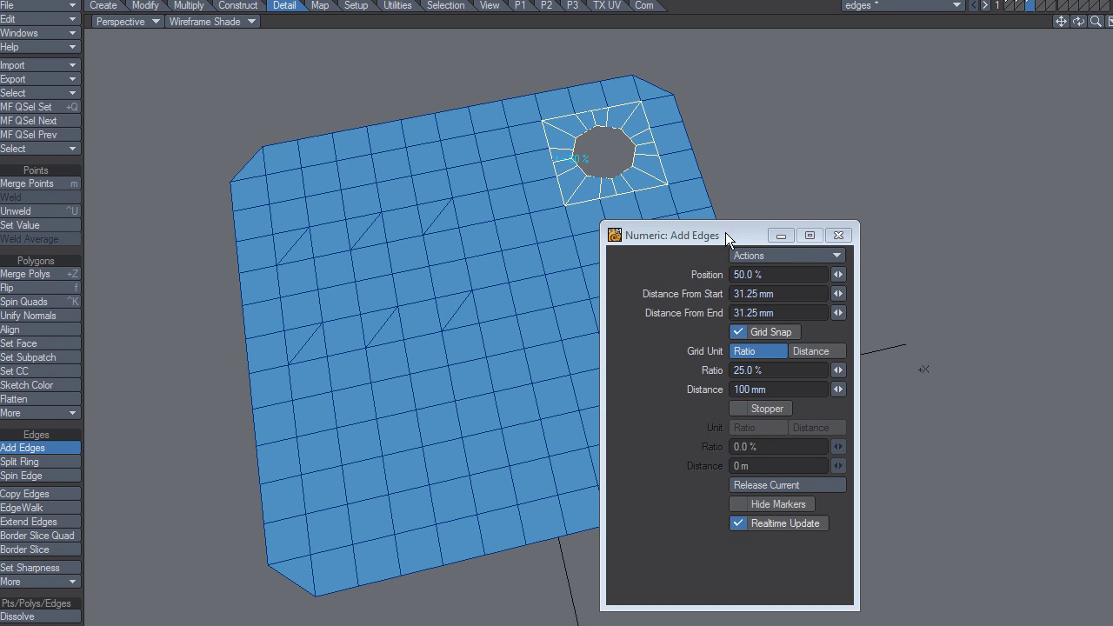
click(838, 235)
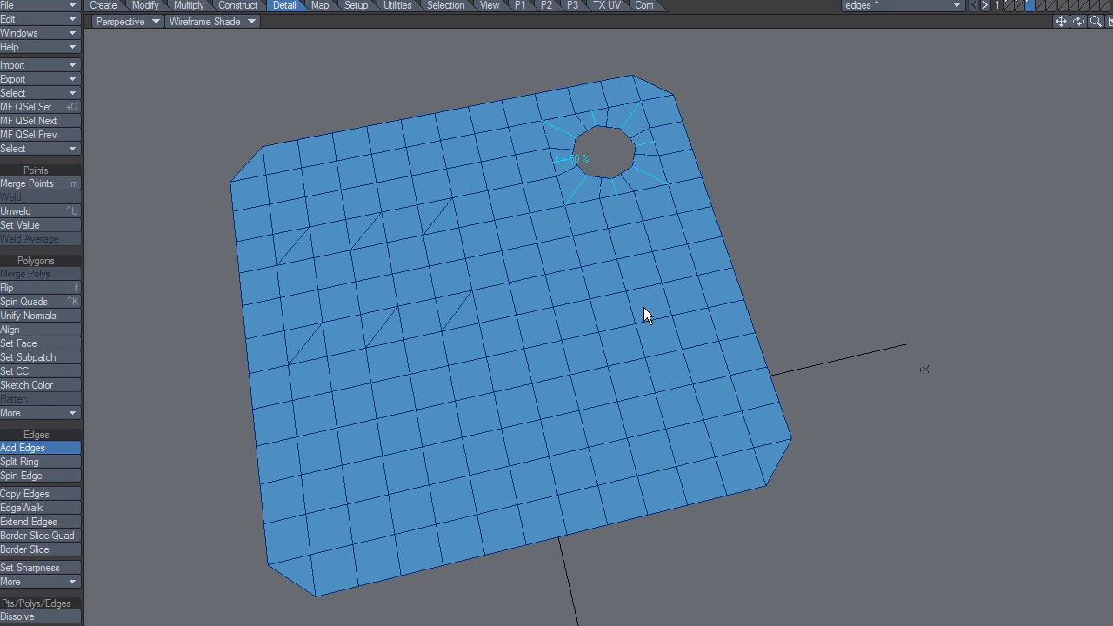
key(space)
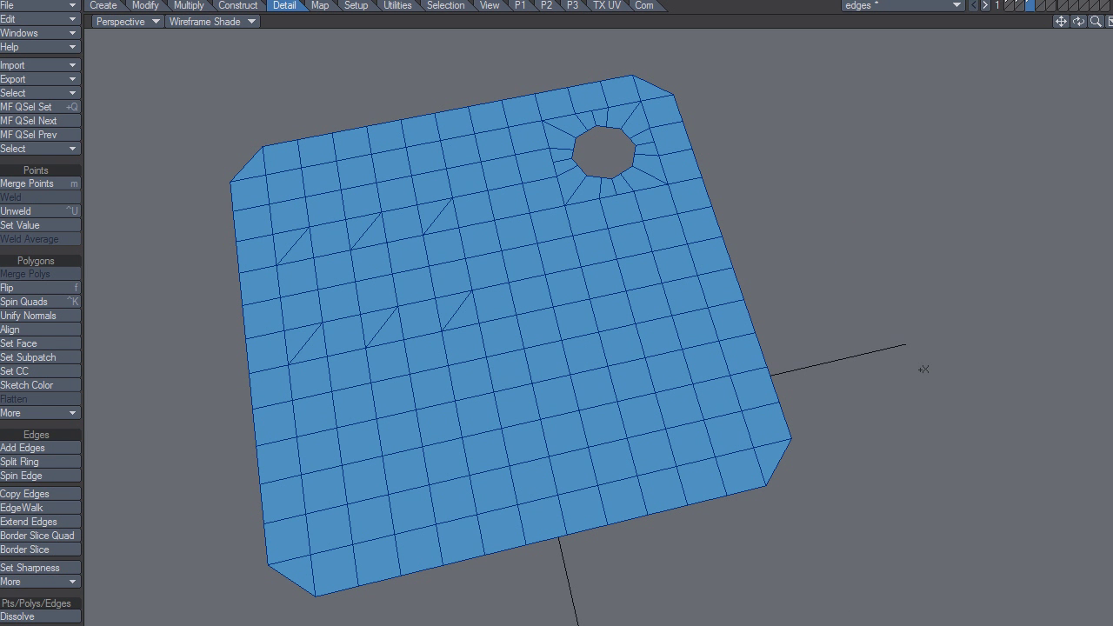
Select the triangle pairs of all six diagonally split polygons, merge them back into quads, and clear the selection
click(305, 341)
click(396, 331)
click(460, 315)
click(431, 214)
click(470, 210)
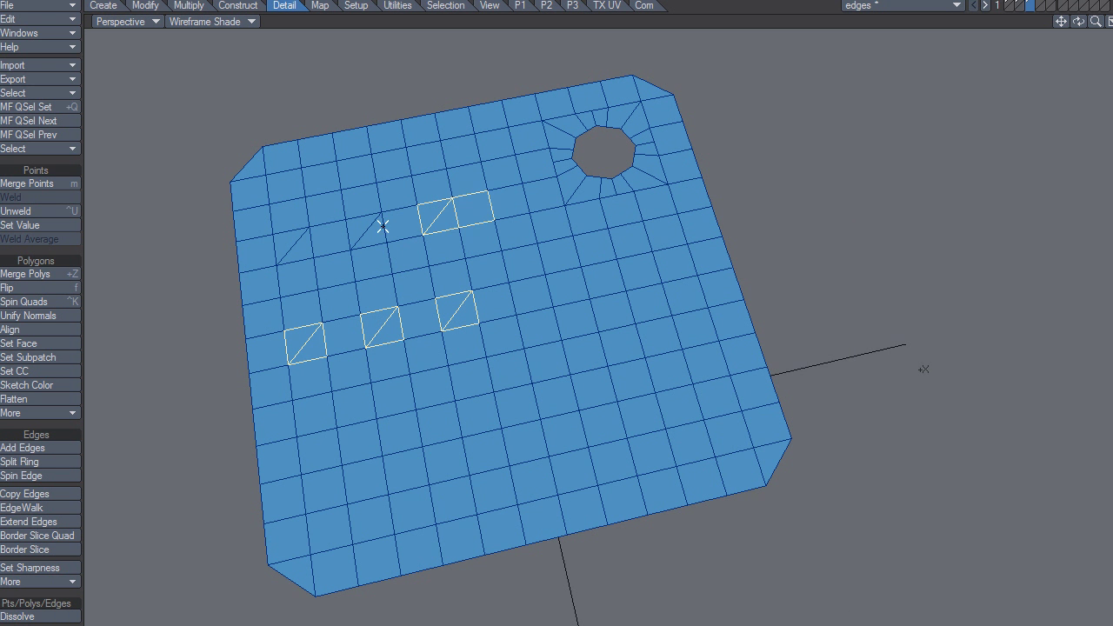
click(467, 212)
click(361, 231)
click(288, 247)
key(shift+z)
key(slash)
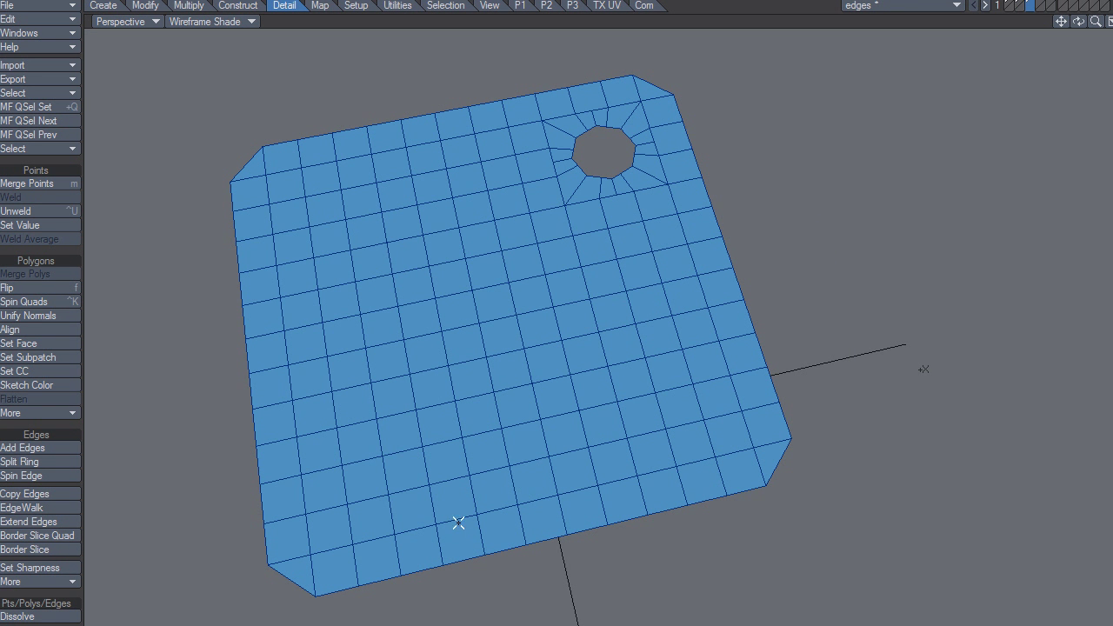
Subdivide the whole plate with rounded corners and undo the subdivision
key(shift+d)
click(531, 262)
click(613, 261)
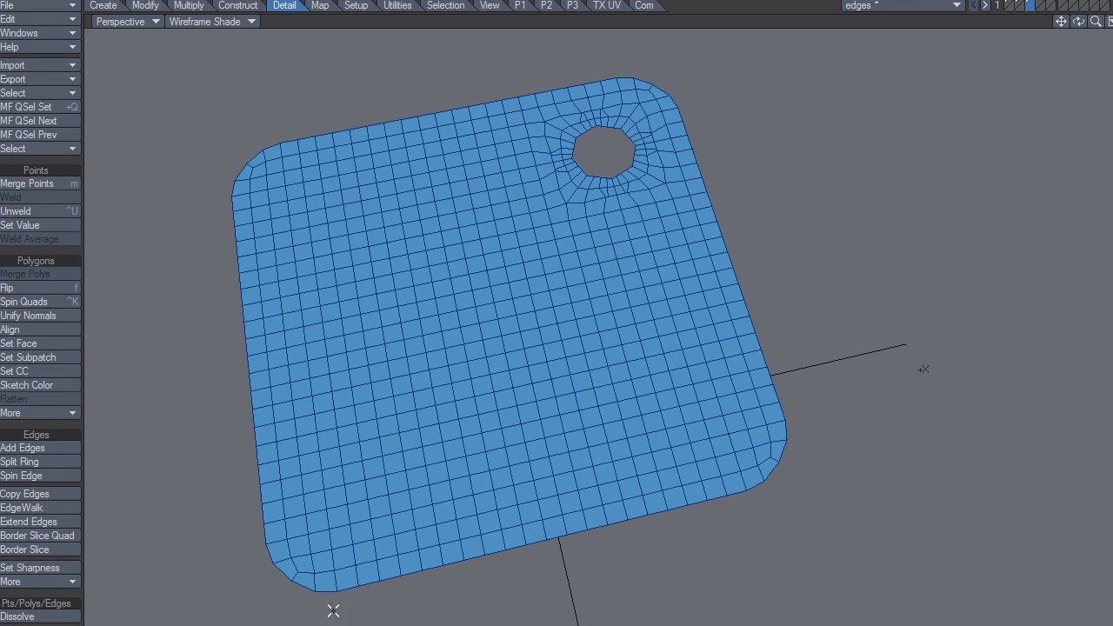
key(u)
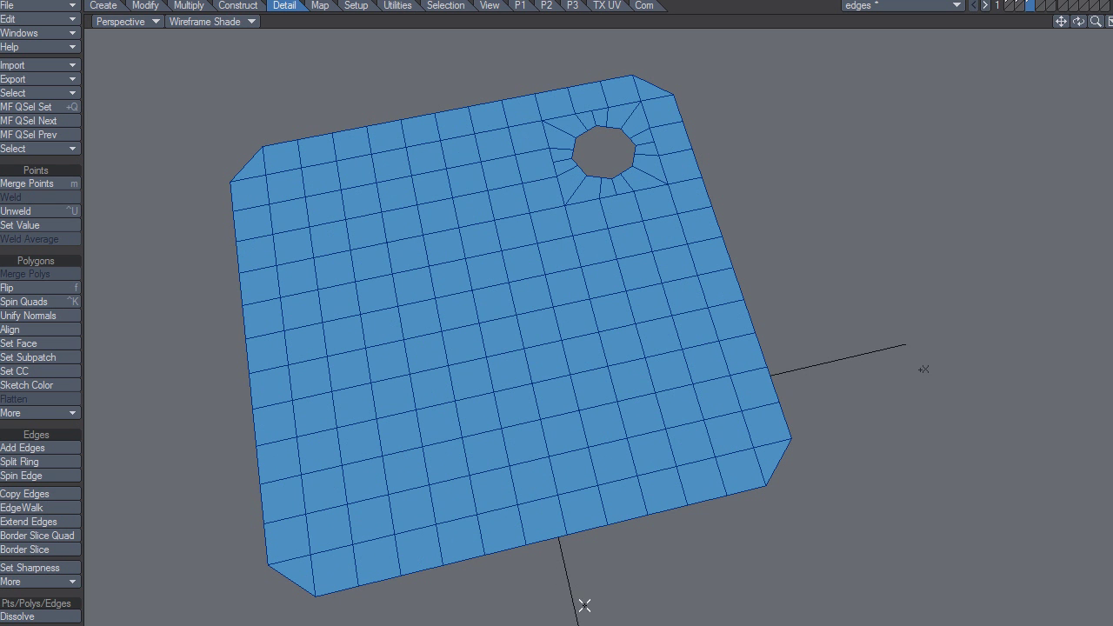